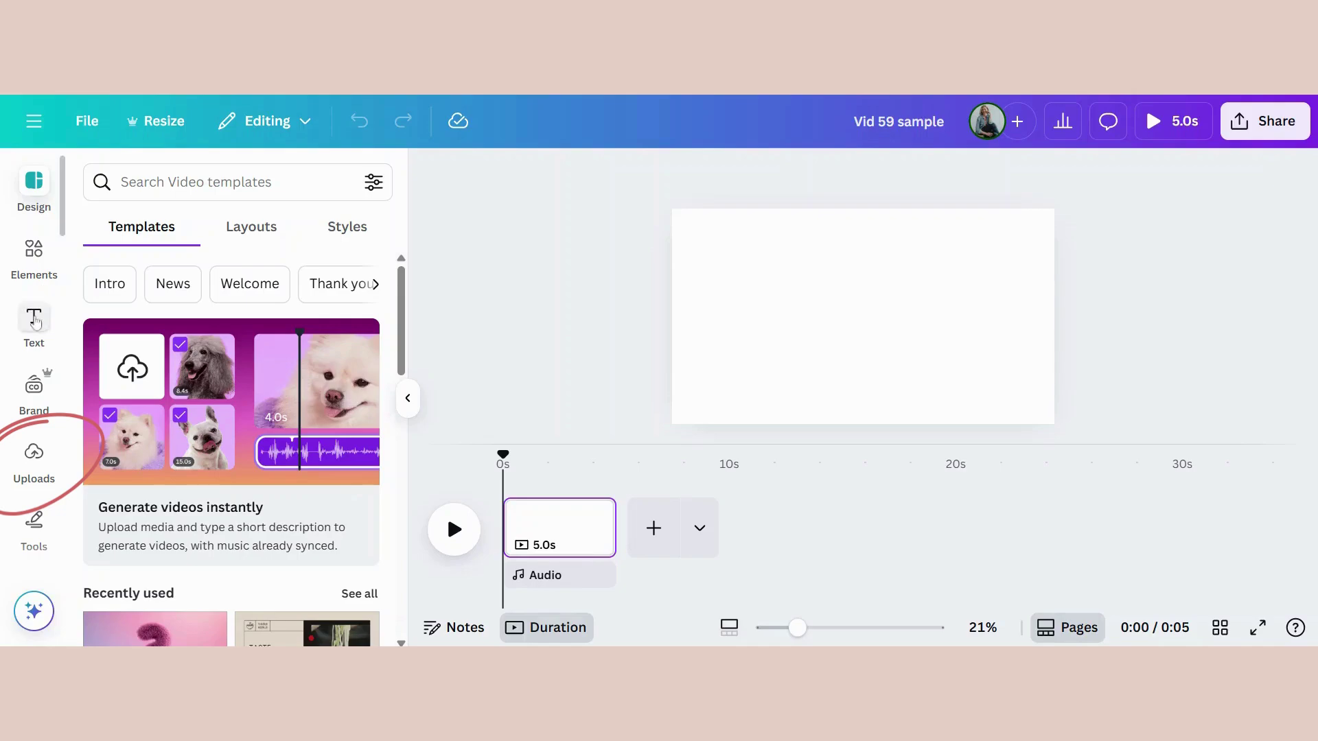
Step: Search the elements for "cookie baking" videos and add the 23.0s chocolate chip cookie clip to the blank page
{"action": "left_click", "coordinate": [33, 461]}
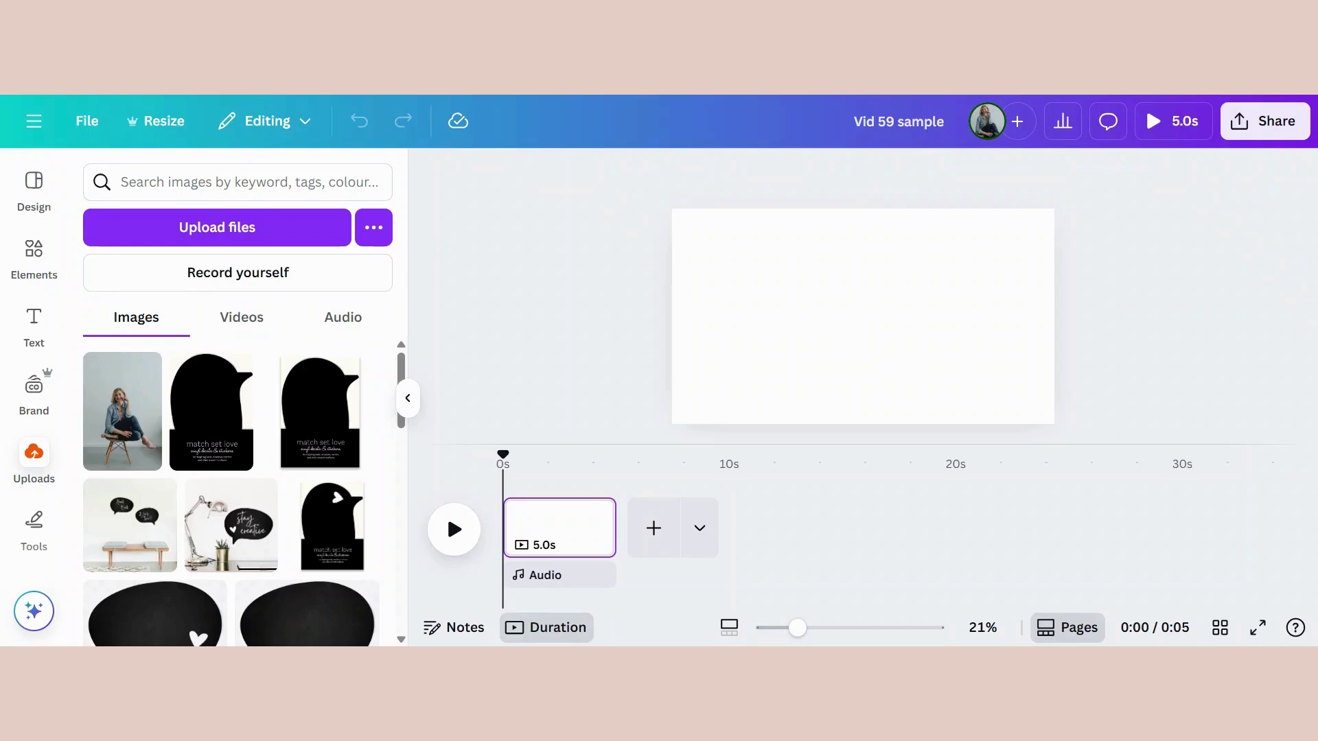
{"action": "left_click", "coordinate": [33, 254]}
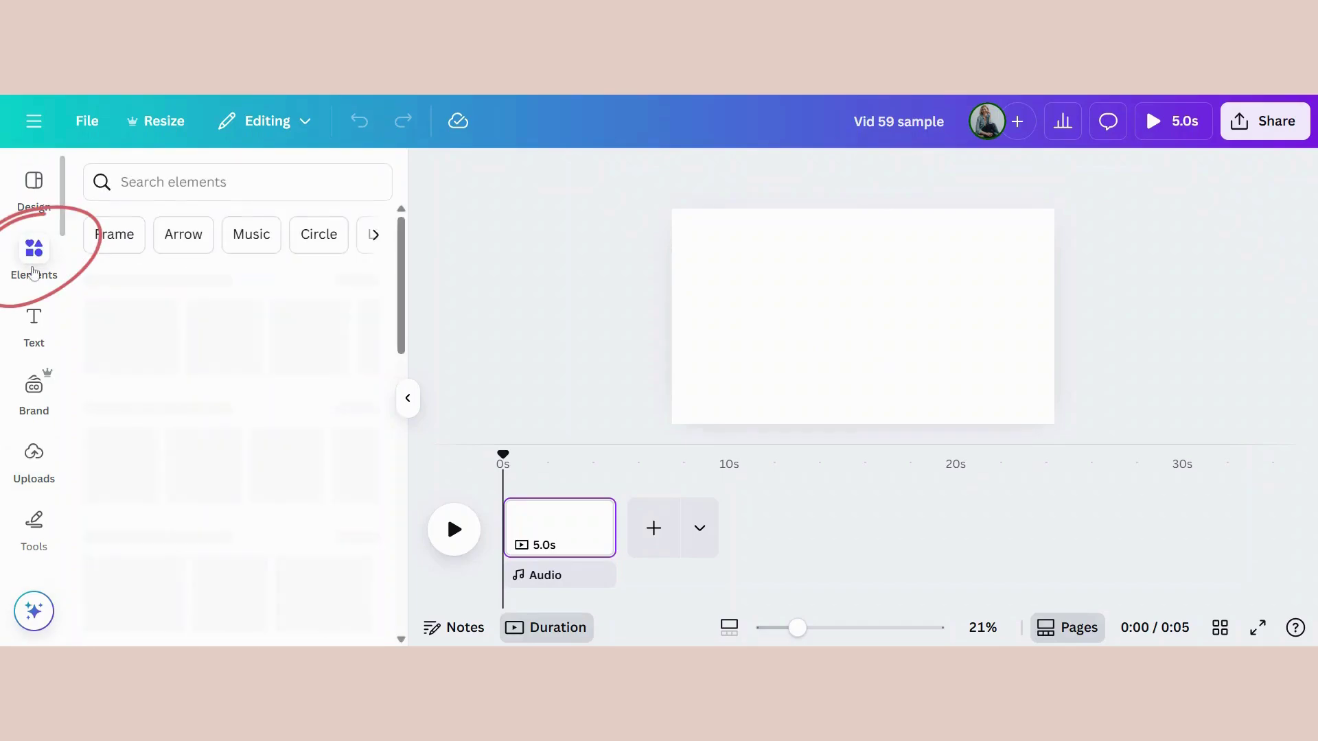
{"action": "left_click", "coordinate": [258, 184]}
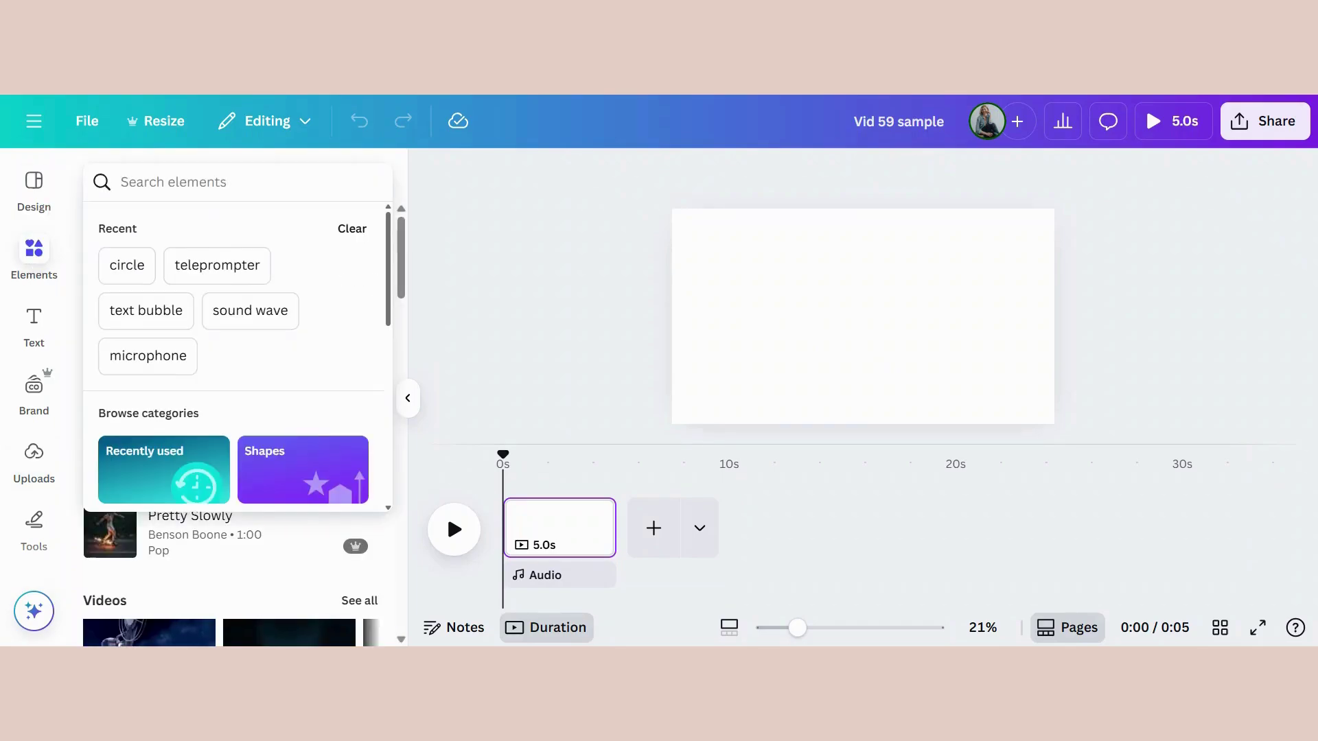
{"action": "type", "text": "cookie baking"}
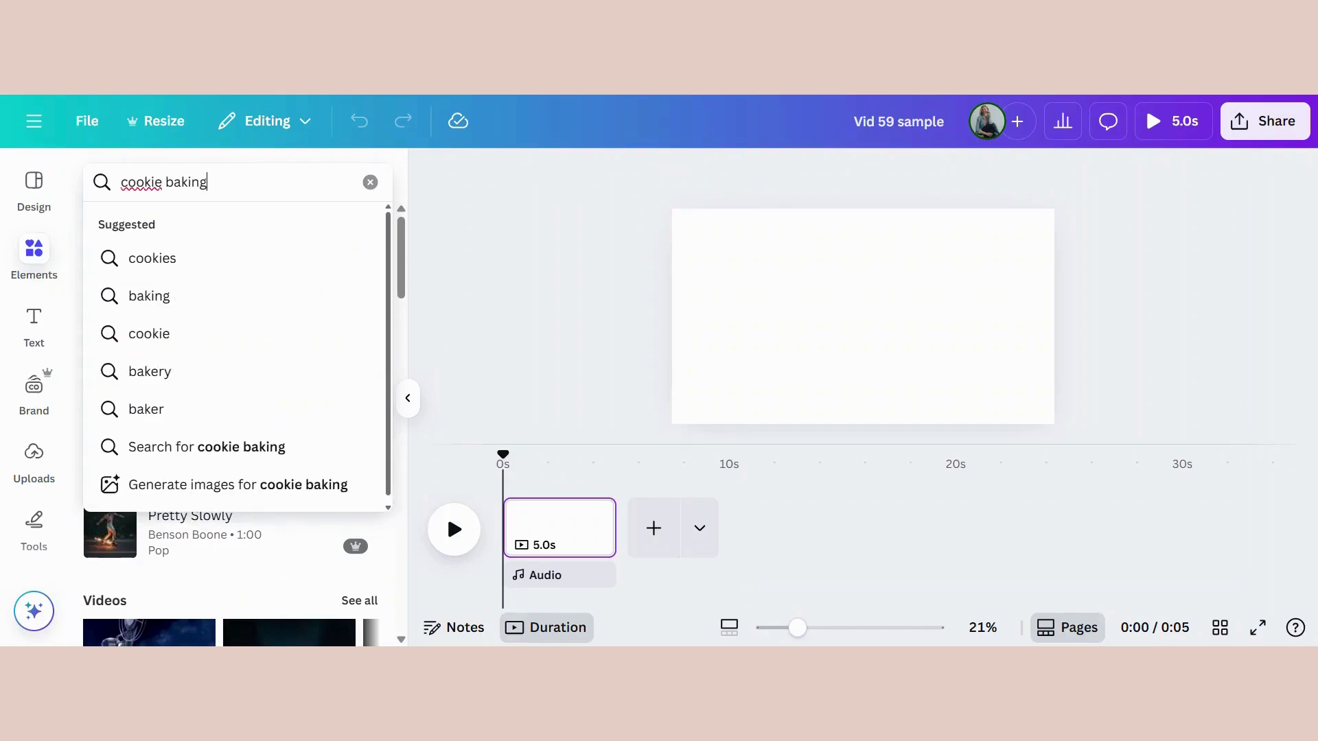
{"action": "key", "text": "Return"}
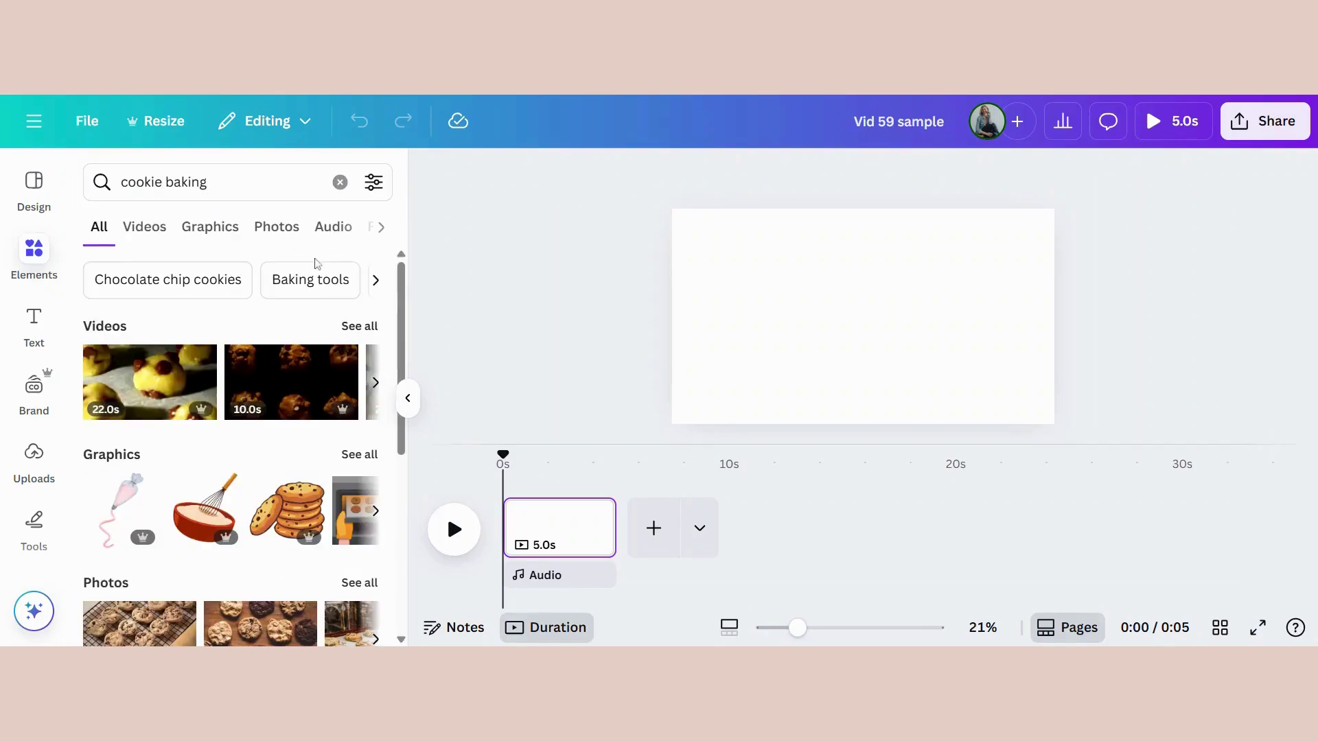
{"action": "left_click", "coordinate": [144, 228]}
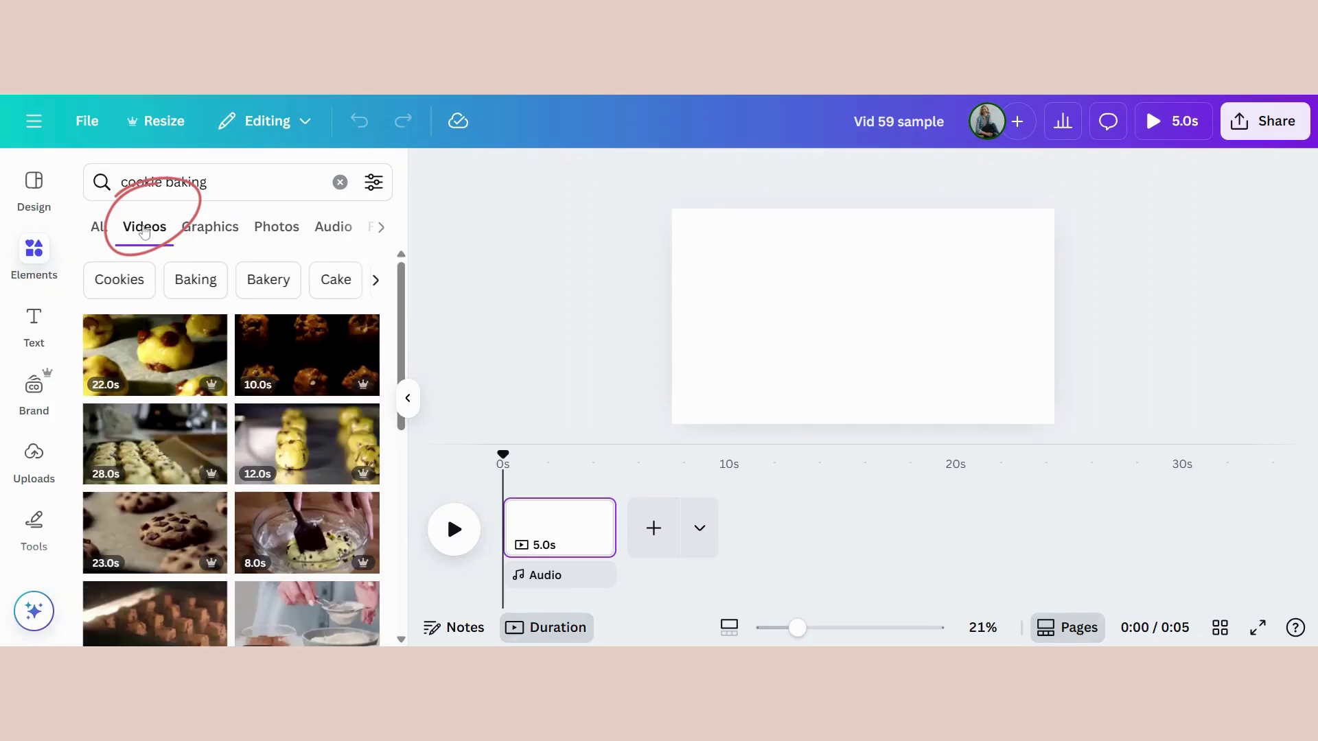
{"action": "scroll", "coordinate": [114, 480], "scroll_direction": "down", "scroll_amount": 1}
{"action": "left_click", "coordinate": [114, 481]}
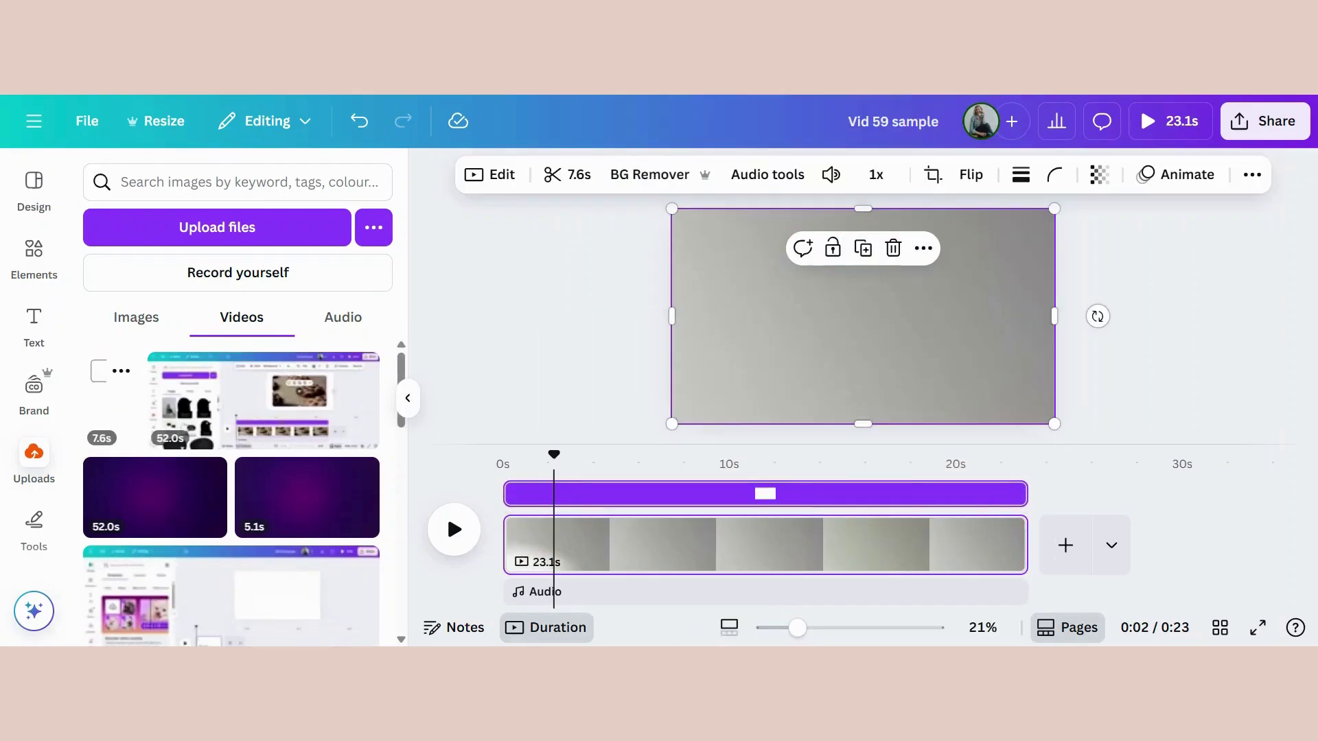
Step: Shrink the grey uploaded video to a small rectangle over the middle of the cookie clip
{"action": "left_click_drag", "start_coordinate": [672, 209], "coordinate": [765, 296]}
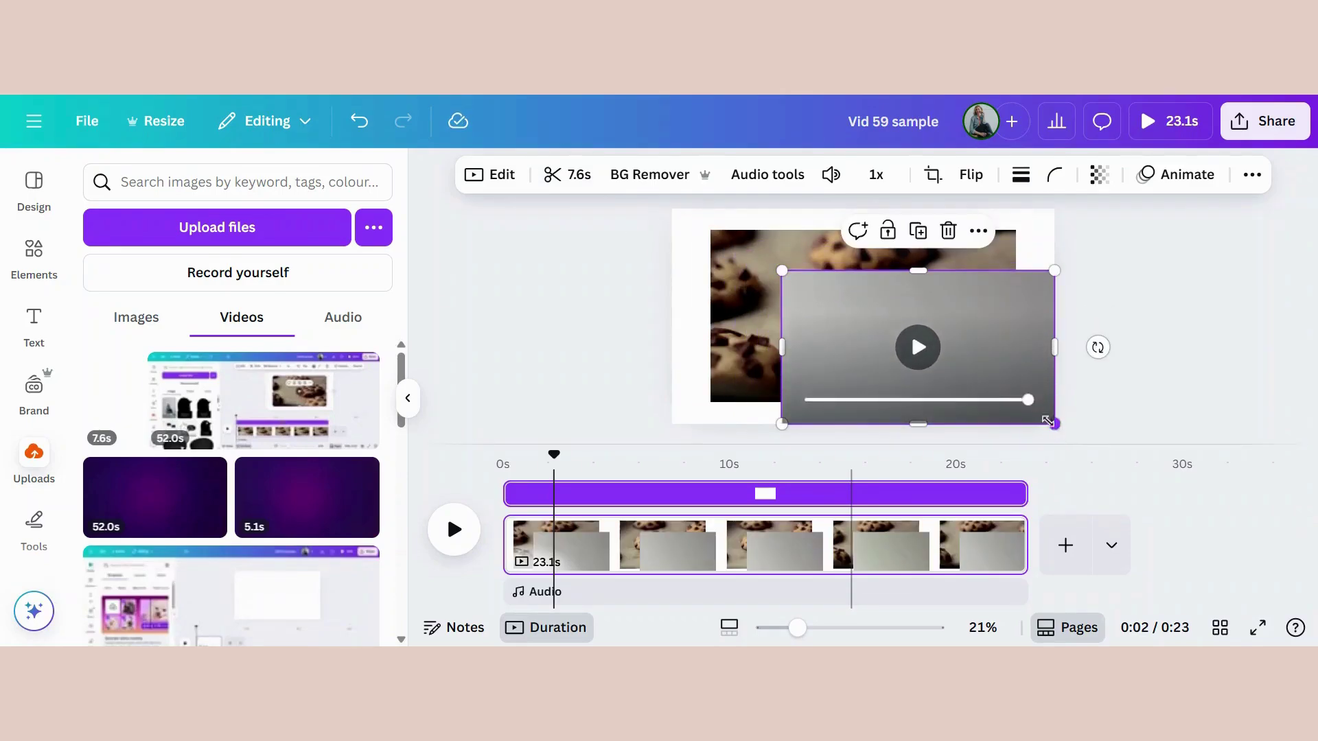
{"action": "left_click_drag", "start_coordinate": [1054, 424], "coordinate": [928, 353]}
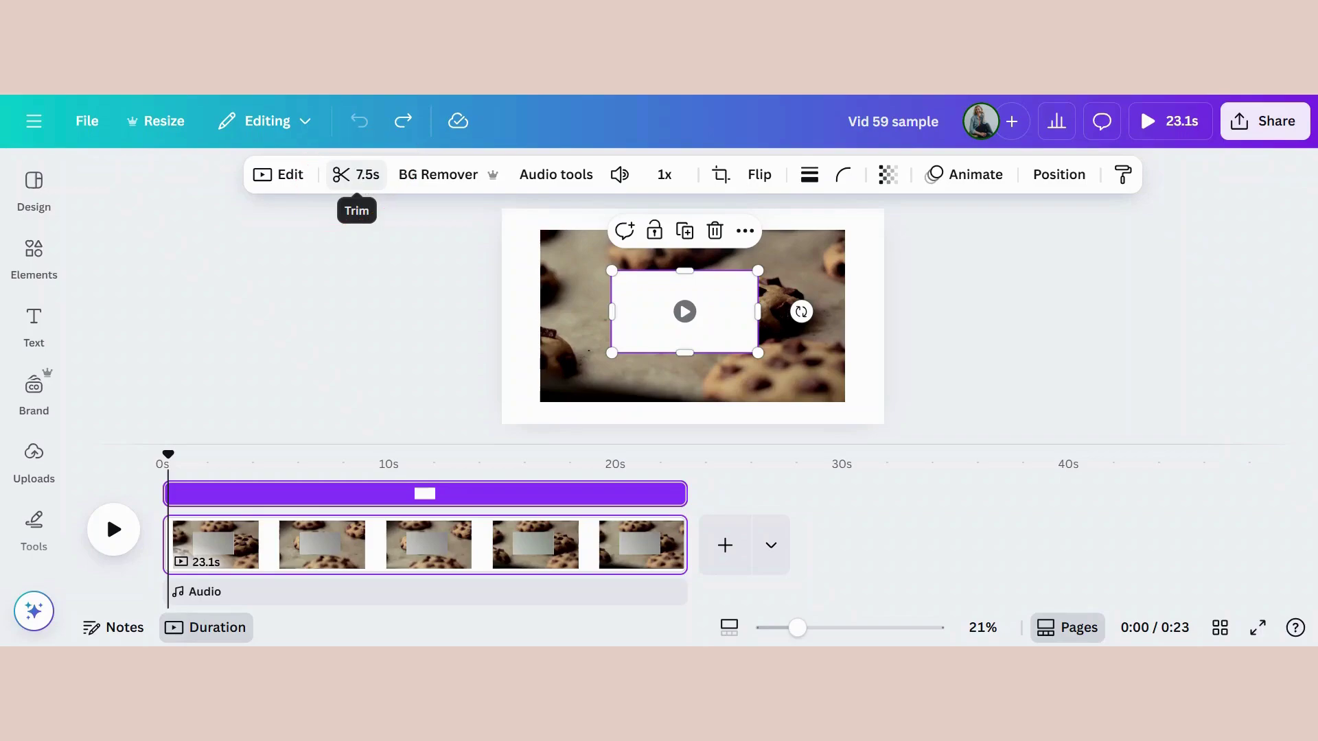
Step: Redo the last undone change and turn on Enhance voice for the grey overlay video
{"action": "key", "text": "ctrl+y"}
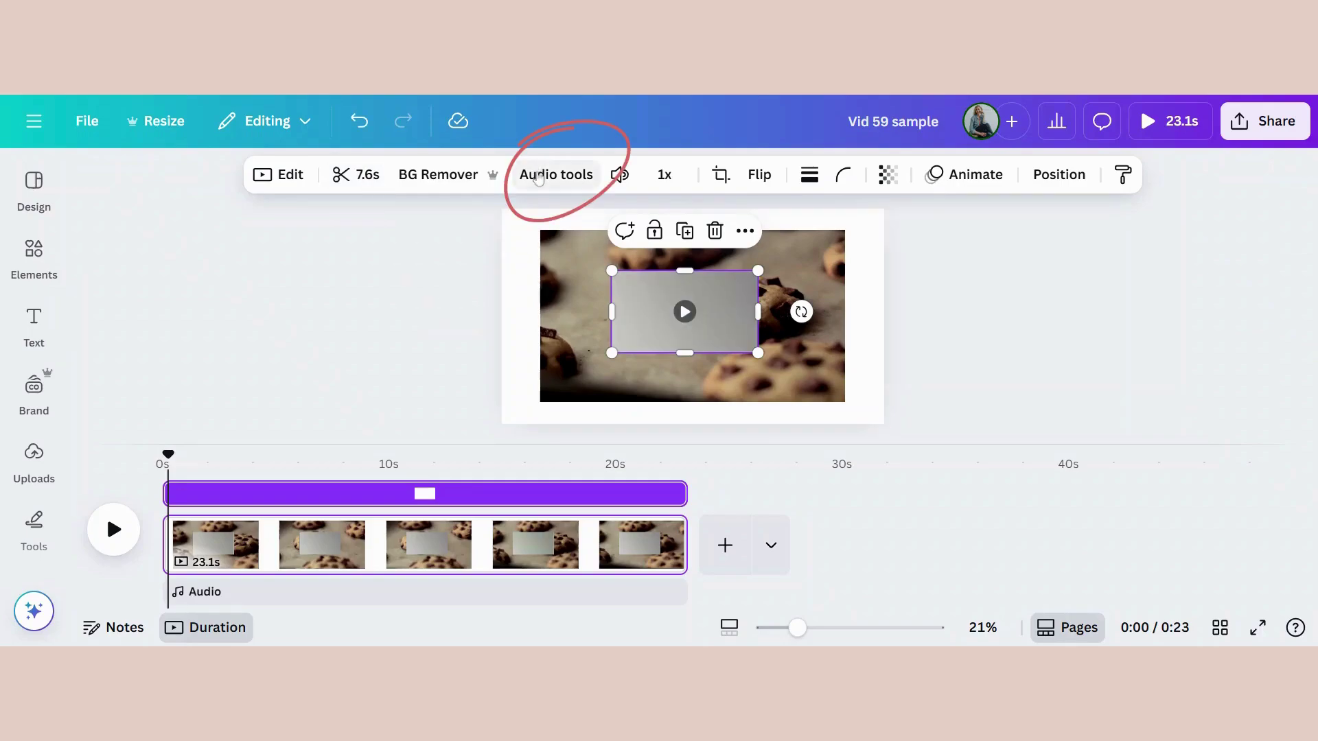
{"action": "left_click", "coordinate": [547, 181]}
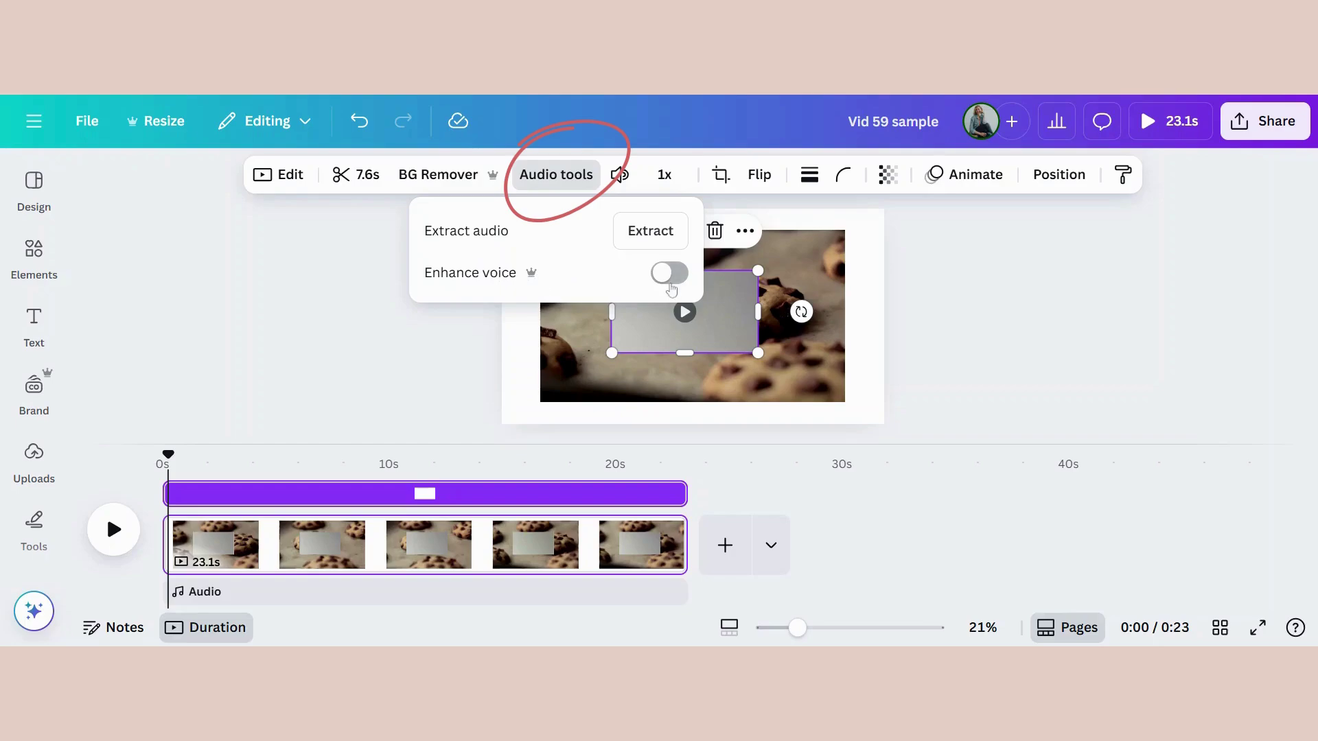
{"action": "left_click", "coordinate": [666, 275]}
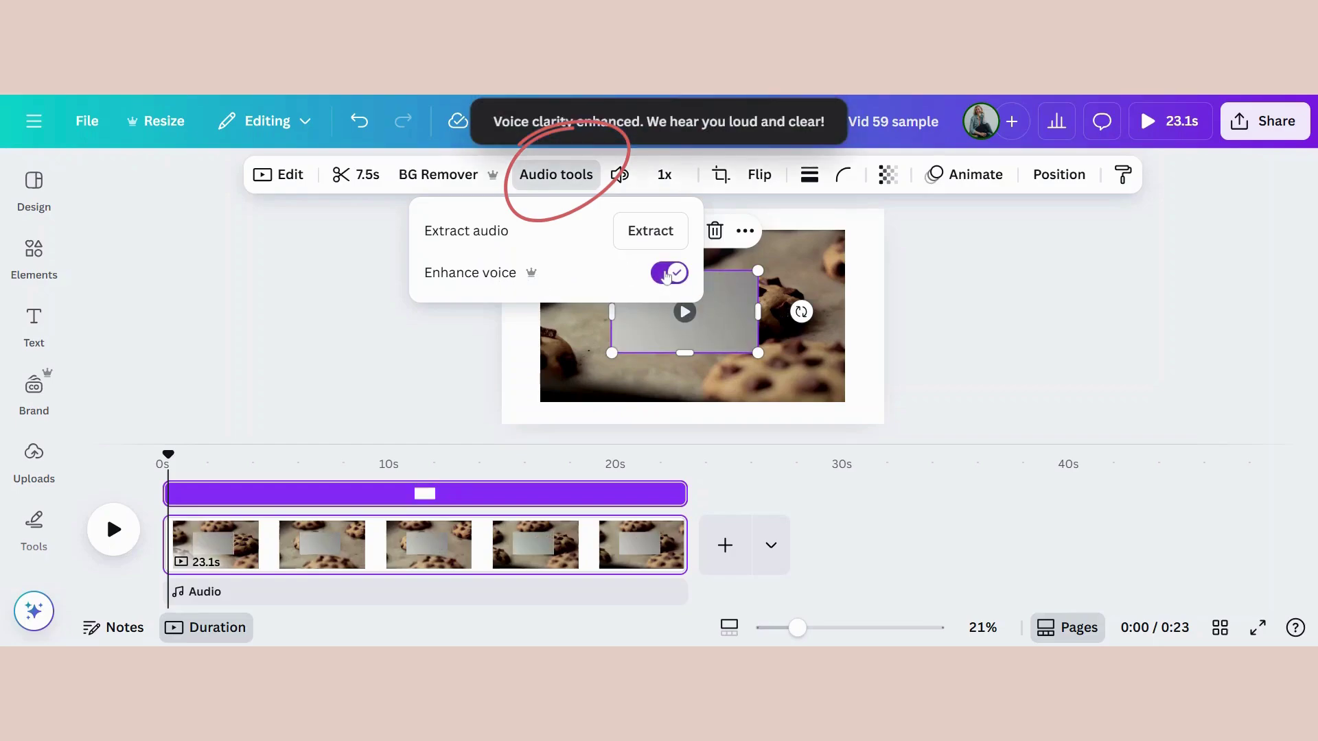
{"action": "key", "text": "Escape"}
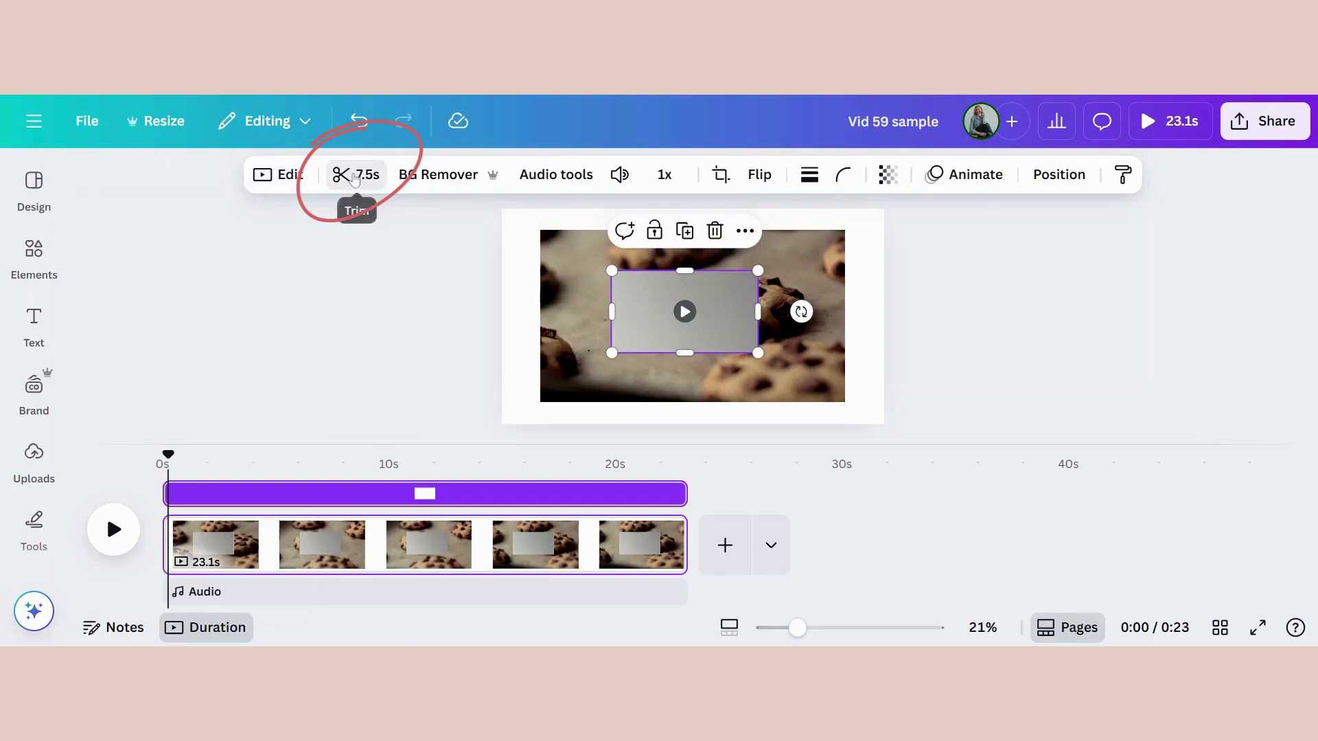
Step: Examine the trim, volume and playback speed settings of the grey overlay video
{"action": "left_click", "coordinate": [354, 176]}
{"action": "left_click", "coordinate": [355, 175]}
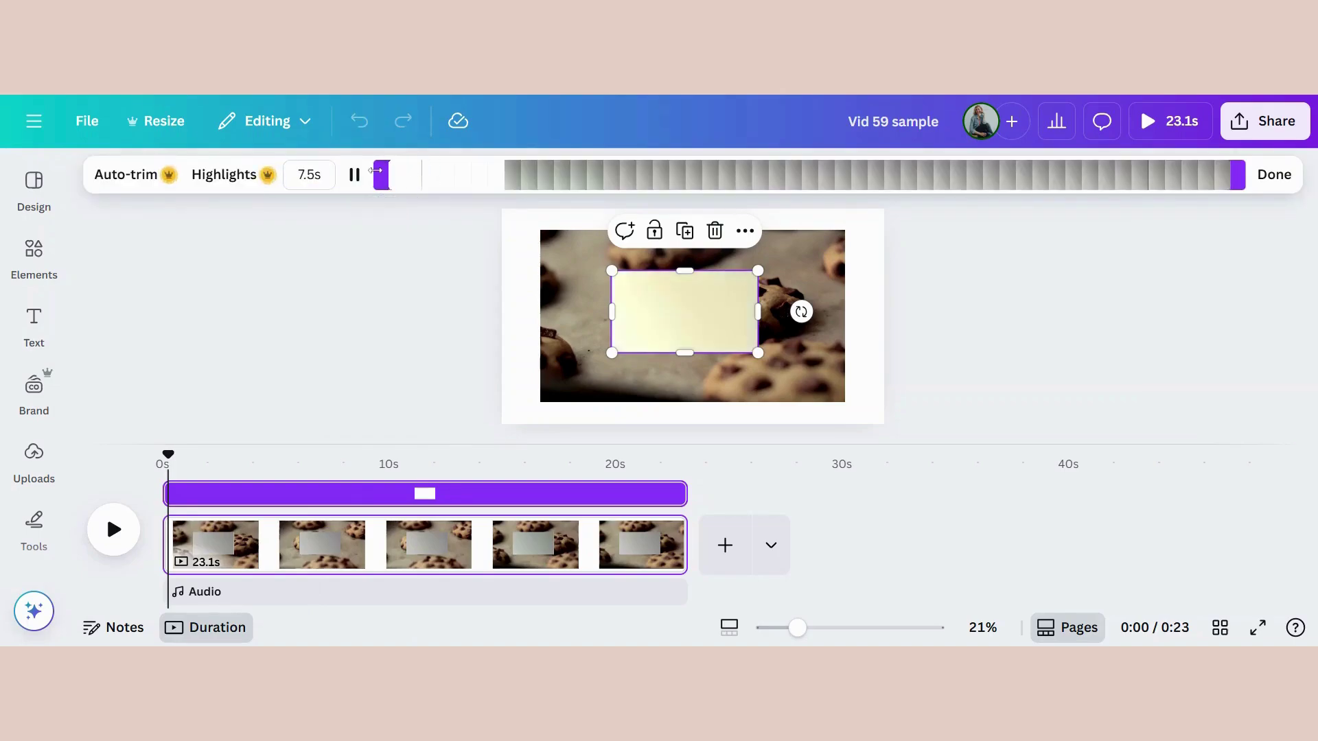
{"action": "mouse_move", "coordinate": [1239, 178]}
{"action": "left_mouse_down"}
{"action": "mouse_move", "coordinate": [1186, 177]}
{"action": "mouse_move", "coordinate": [1236, 177]}
{"action": "left_mouse_up"}
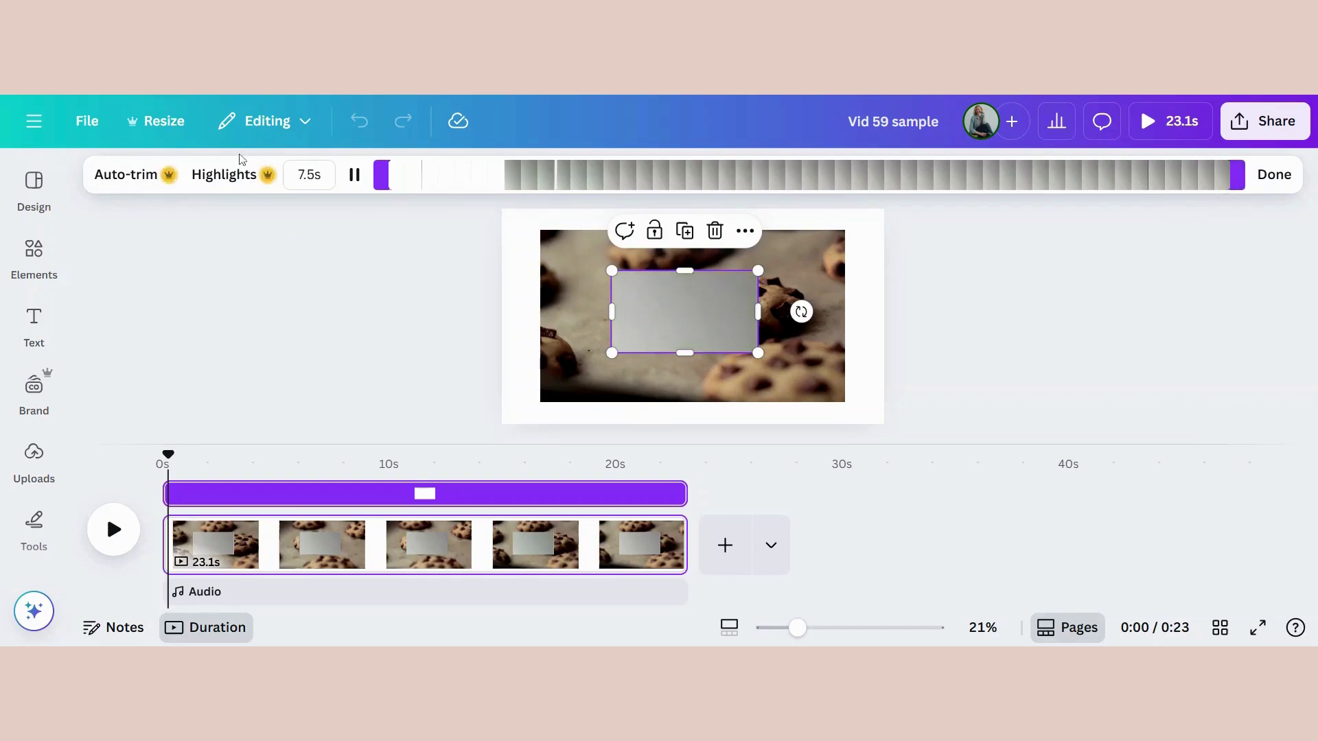
{"action": "key", "text": "Escape"}
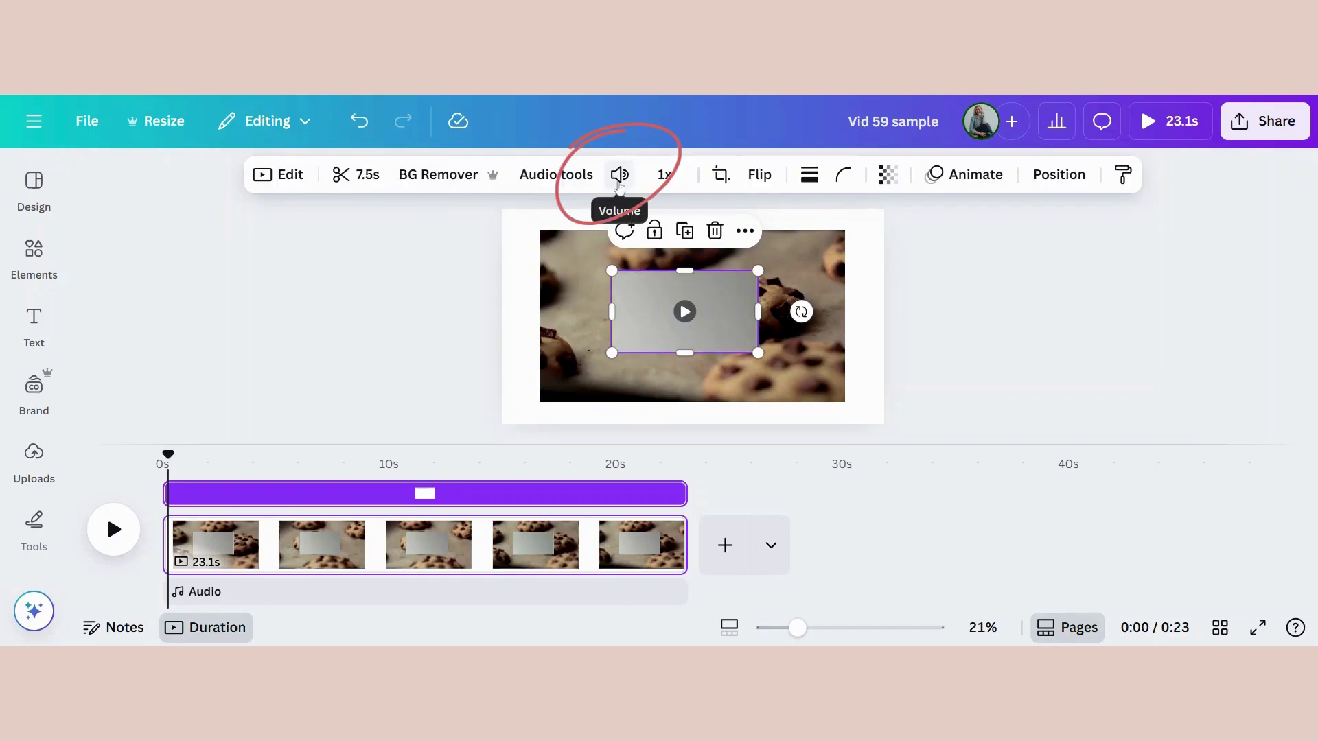
{"action": "left_click", "coordinate": [619, 175]}
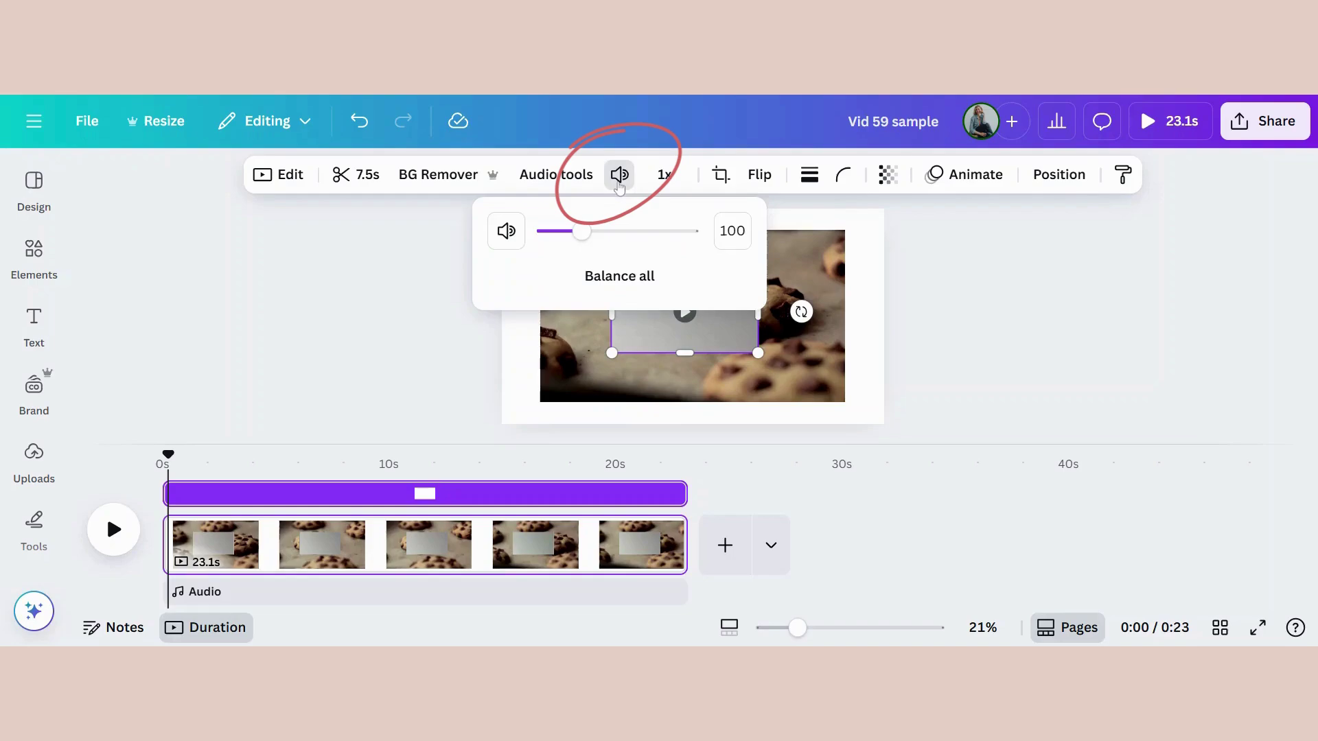
{"action": "left_click", "coordinate": [664, 174]}
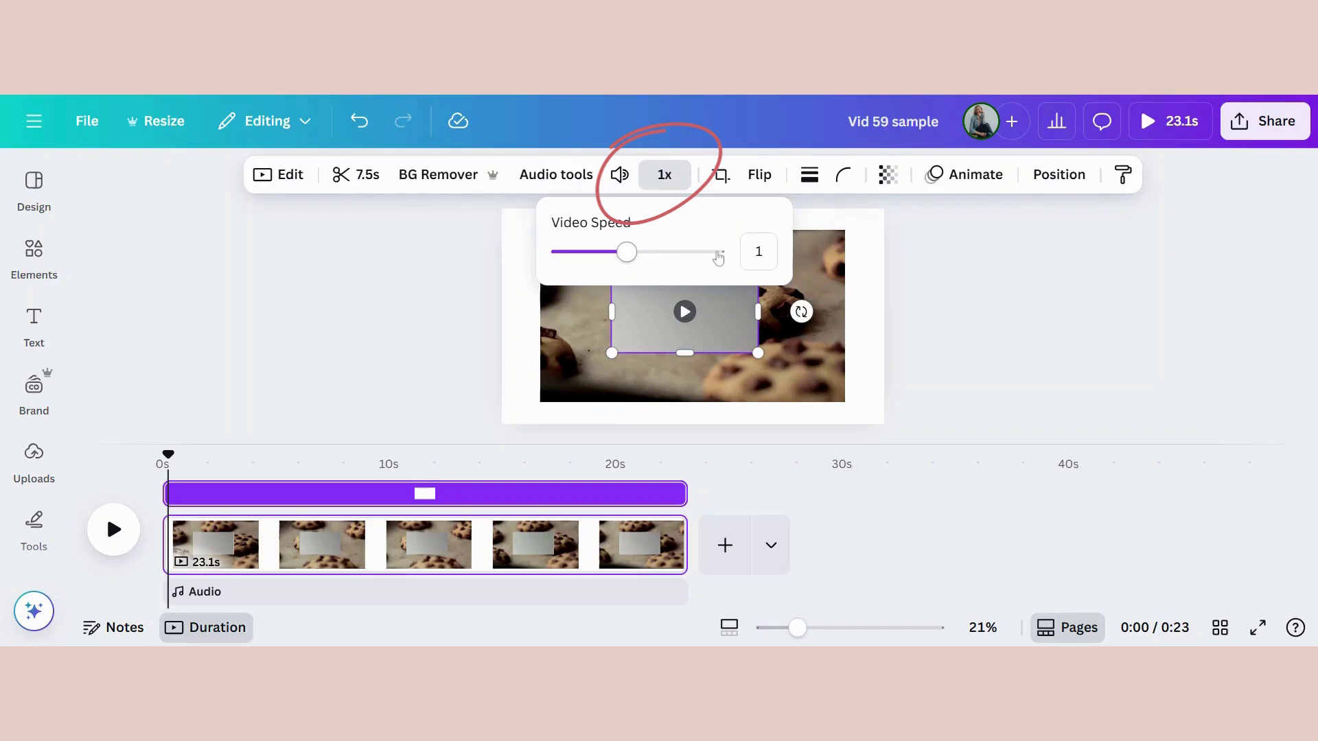
{"action": "key", "text": "Escape"}
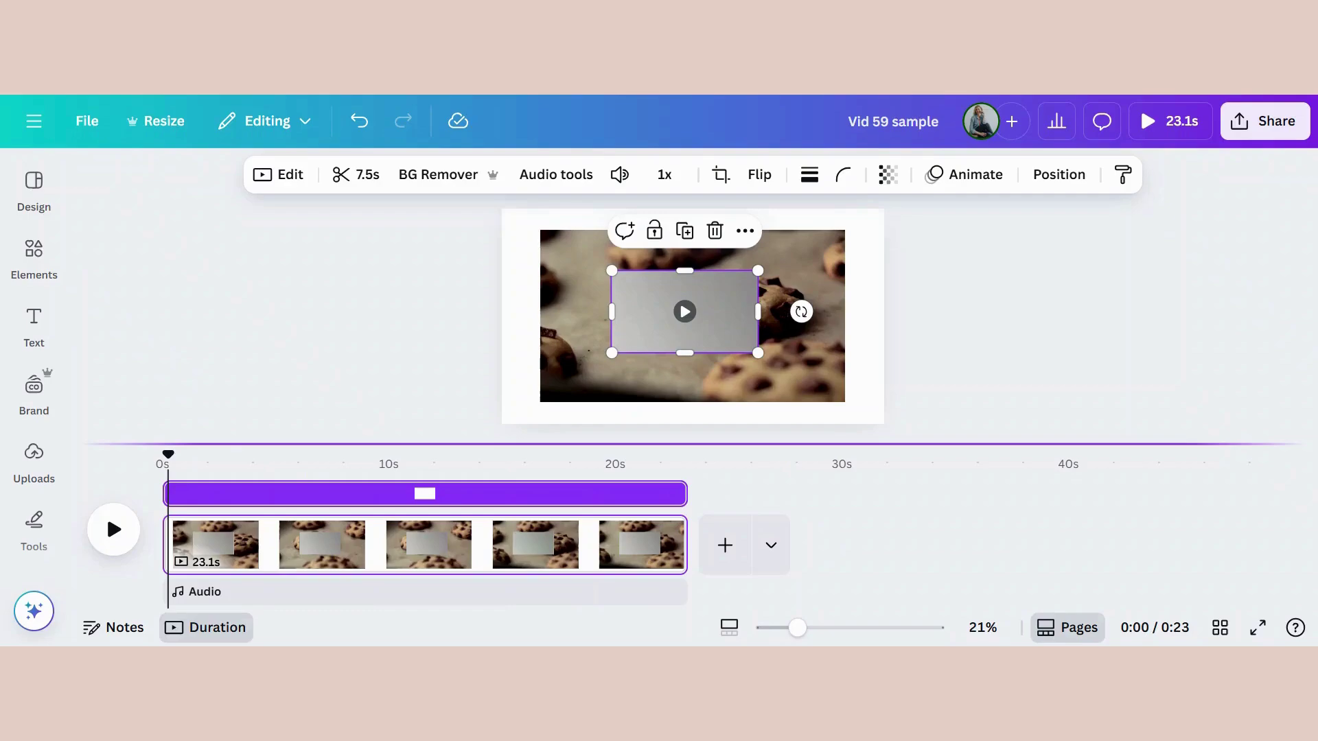
Step: Shorten the grey overlay on the timeline to 6.7s, using playback to find the end point, and move it to start at about 8 seconds
{"action": "mouse_move", "coordinate": [683, 494]}
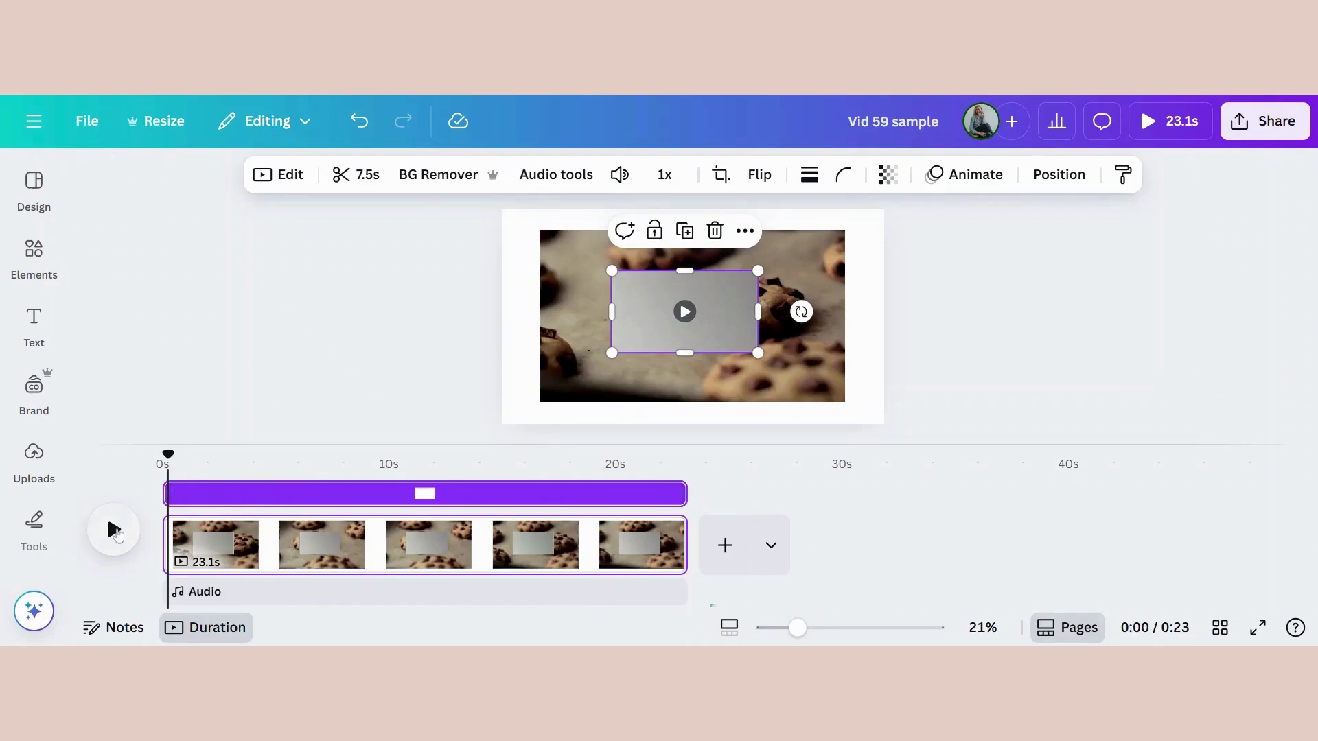
{"action": "left_click", "coordinate": [114, 529]}
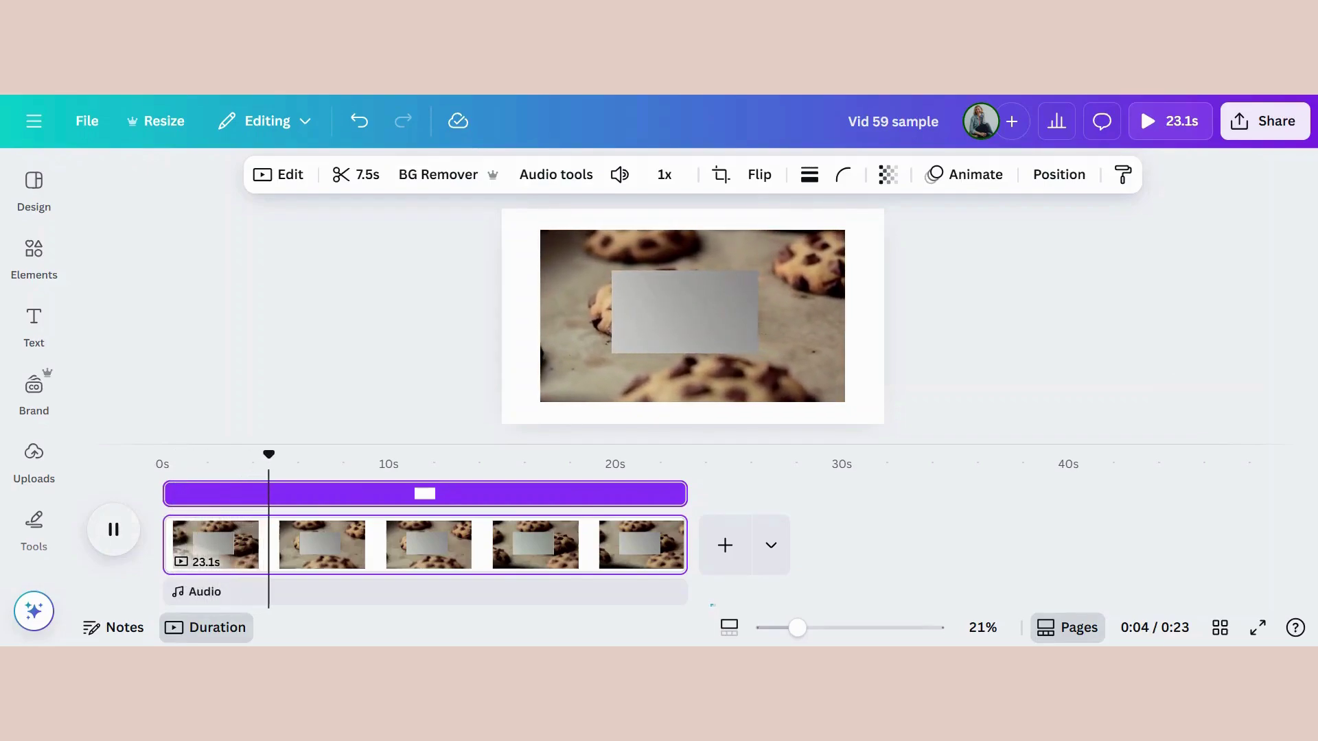
{"action": "left_click", "coordinate": [114, 529]}
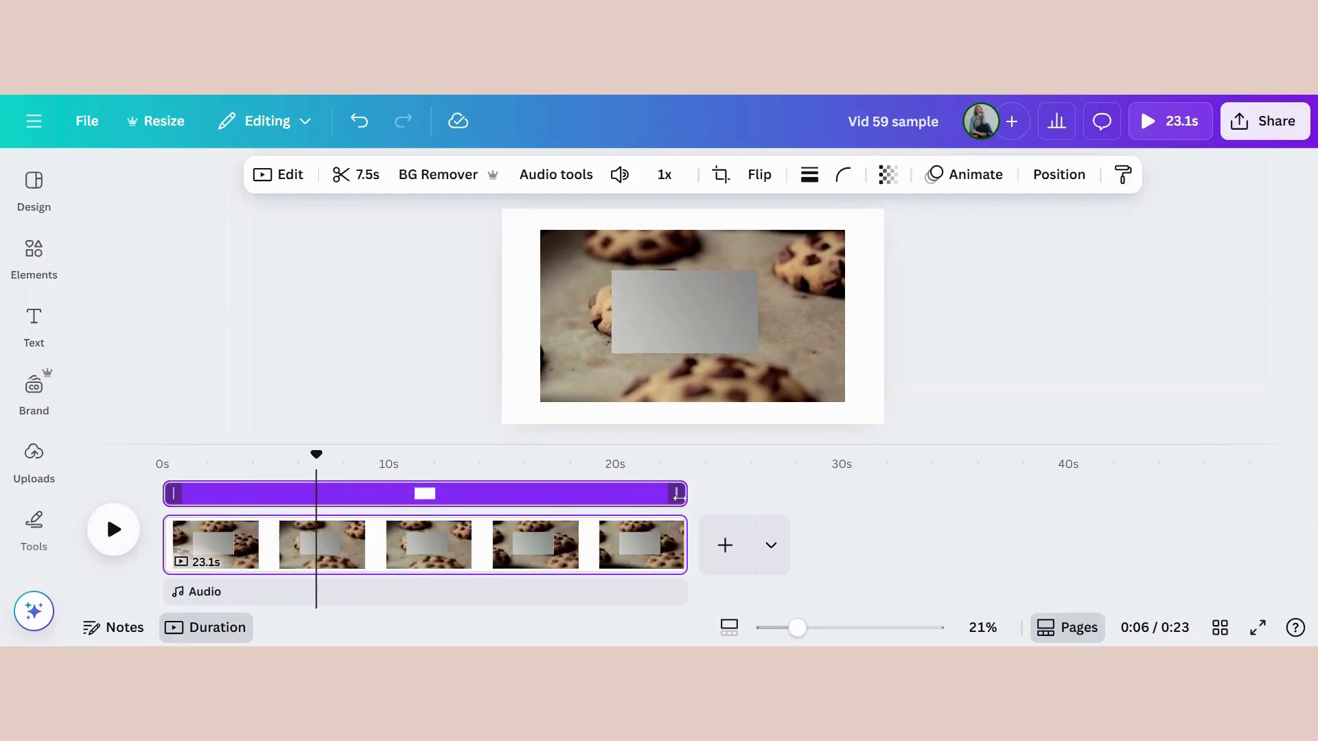
{"action": "left_click_drag", "start_coordinate": [678, 496], "coordinate": [314, 513]}
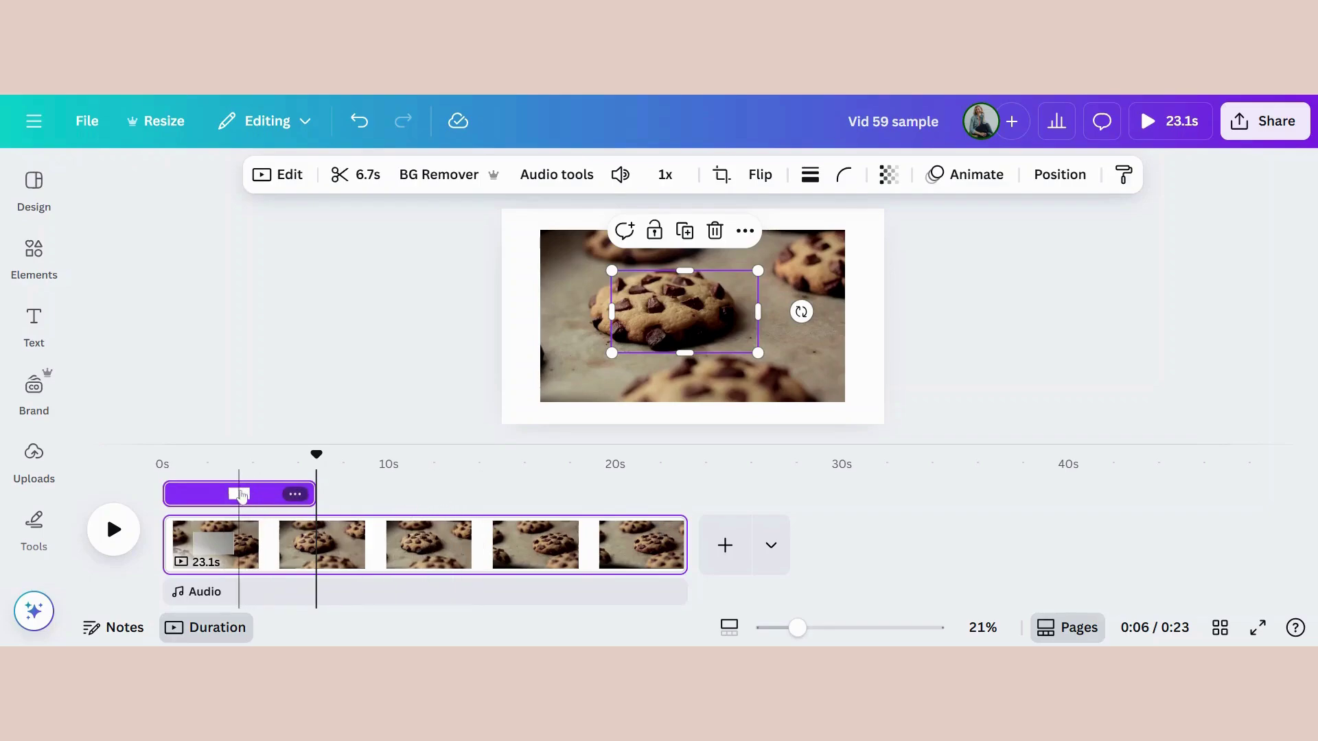
{"action": "mouse_move", "coordinate": [241, 496]}
{"action": "left_mouse_down"}
{"action": "mouse_move", "coordinate": [383, 491]}
{"action": "mouse_move", "coordinate": [434, 474]}
{"action": "left_mouse_up"}
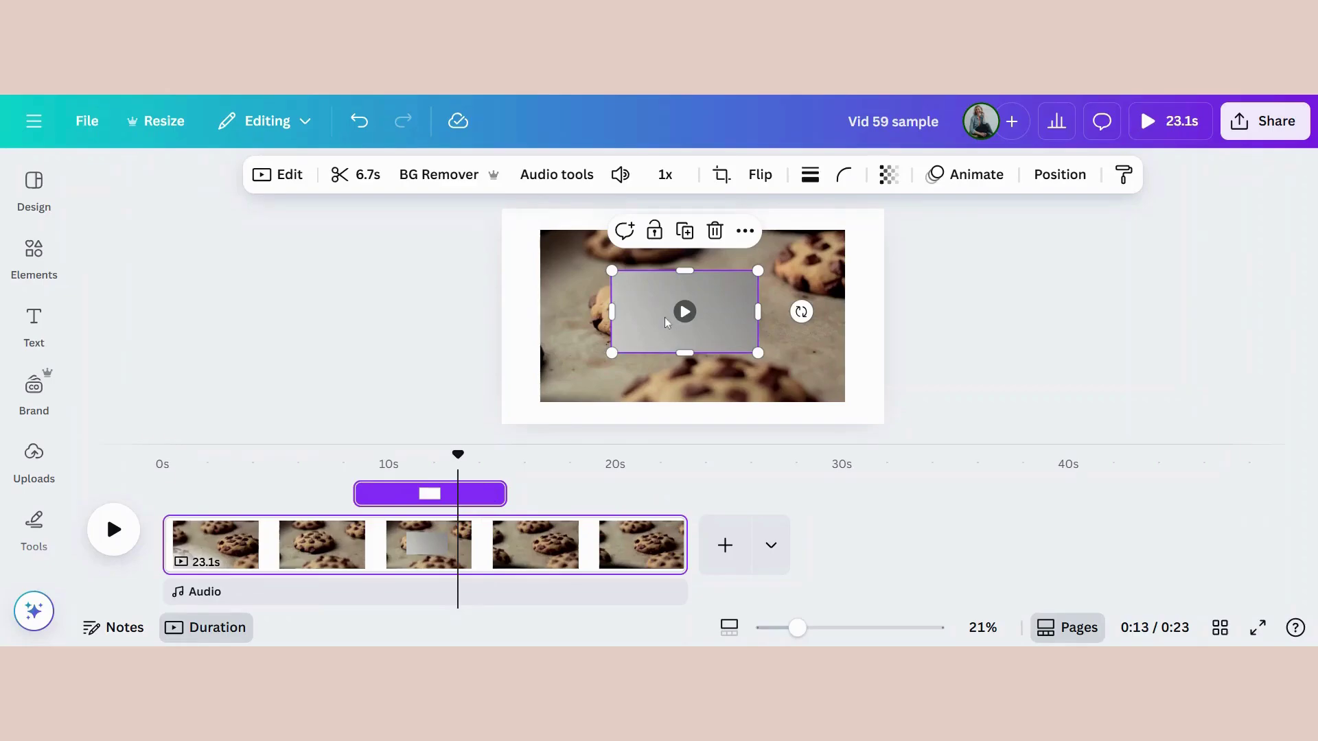
Step: Send the grey overlay video to the back, behind the cookie clip, and deselect it
{"action": "right_click", "coordinate": [654, 316]}
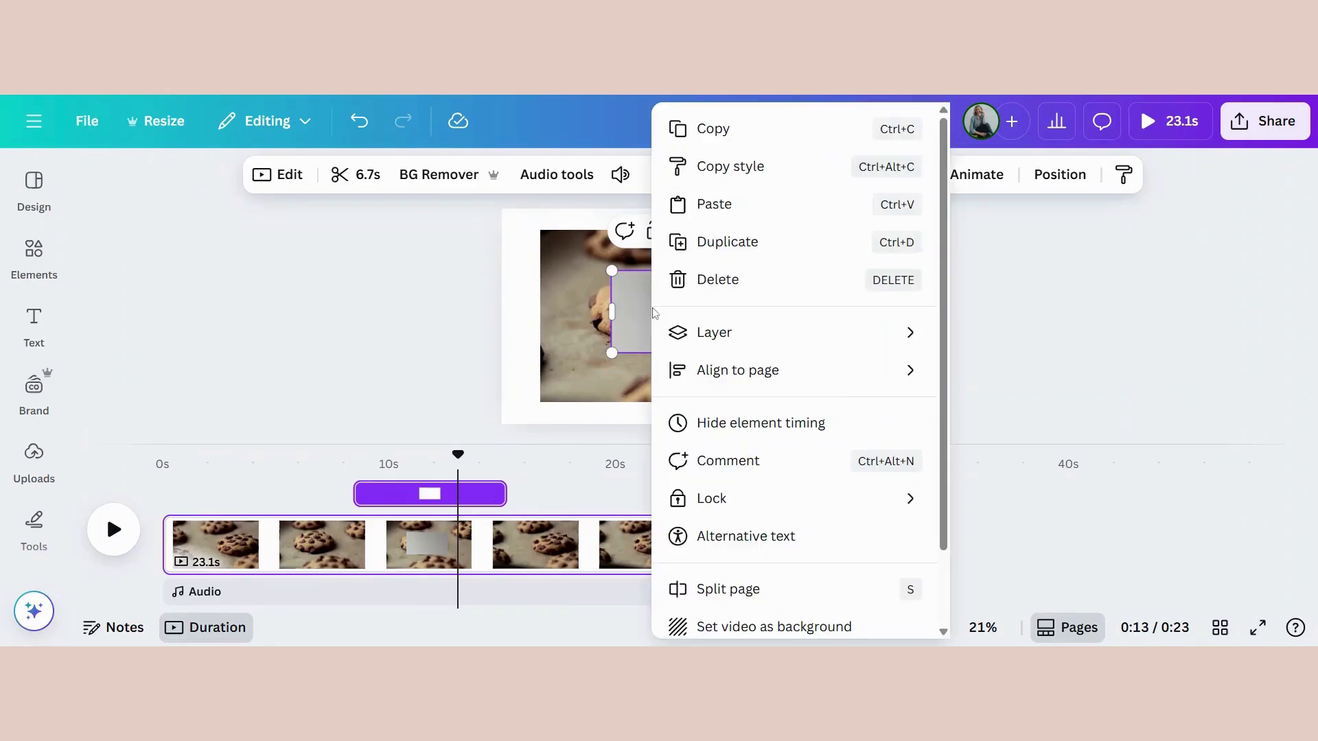
{"action": "mouse_move", "coordinate": [750, 332]}
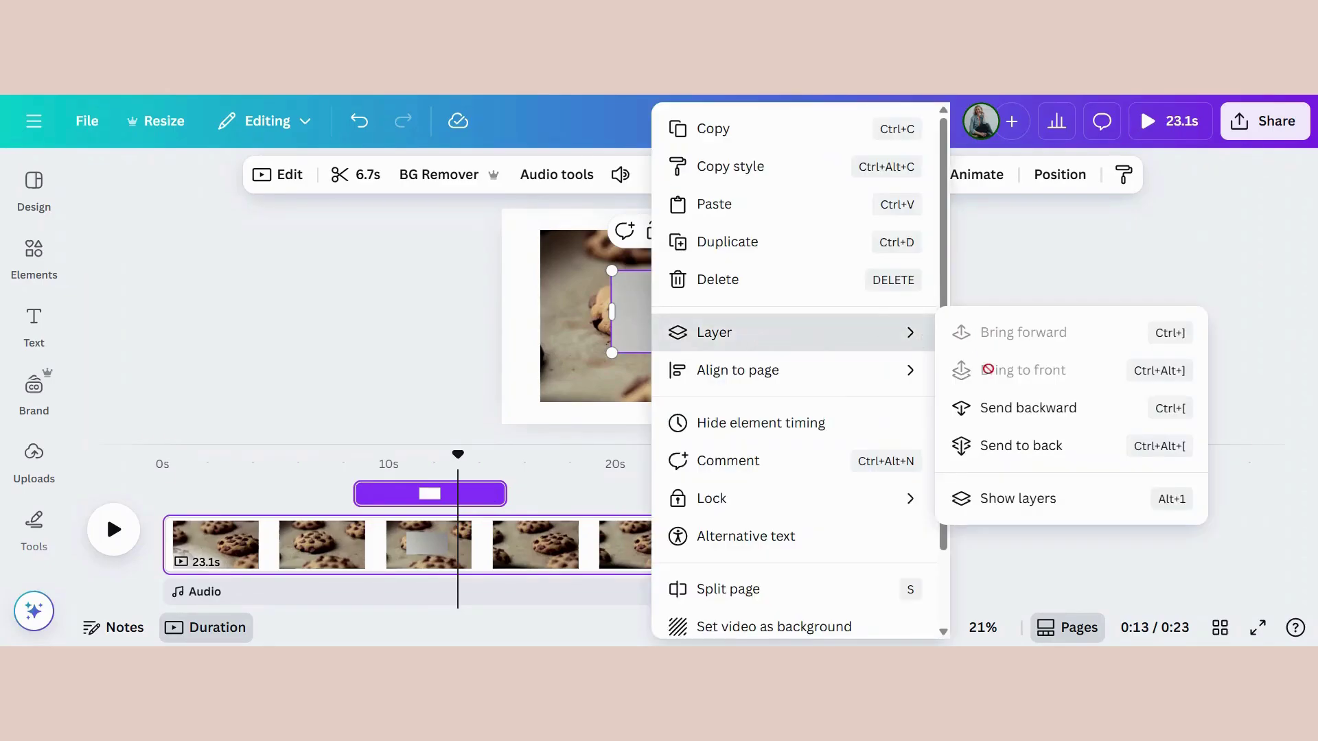
{"action": "left_click", "coordinate": [992, 447]}
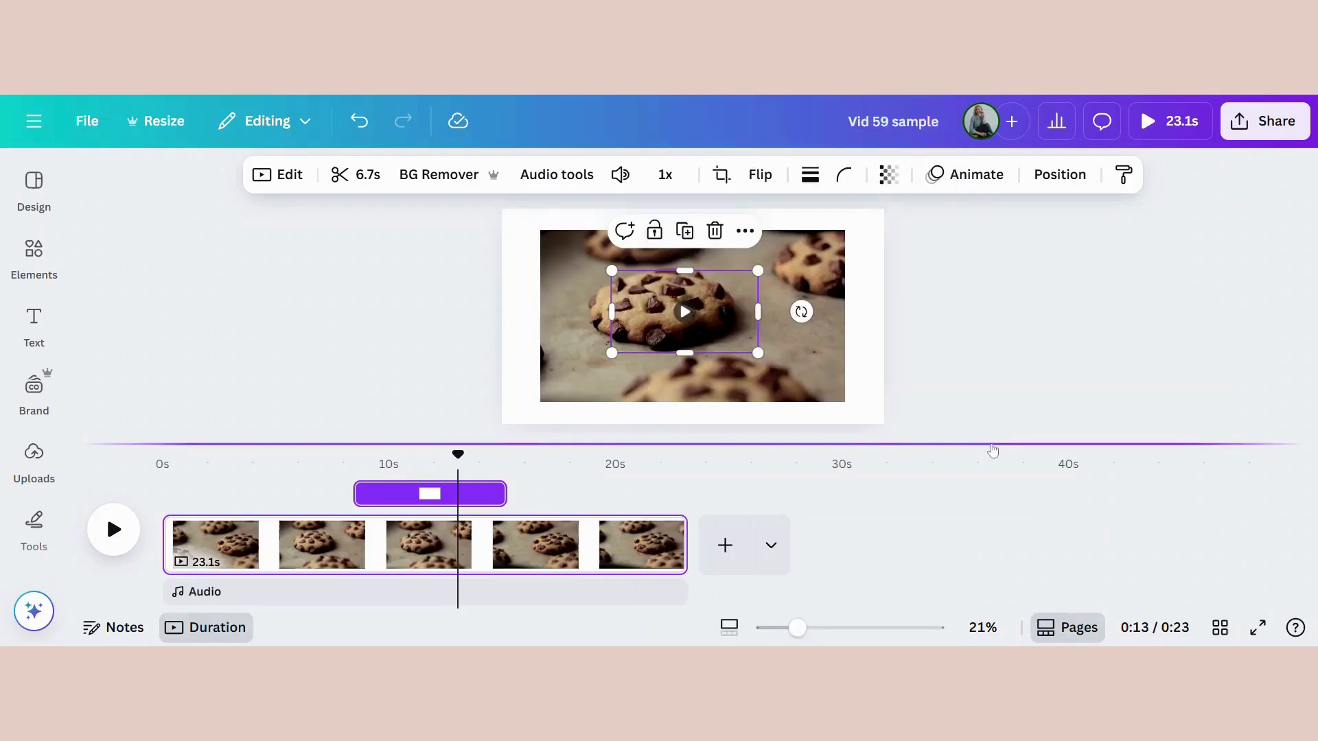
{"action": "left_click", "coordinate": [999, 372]}
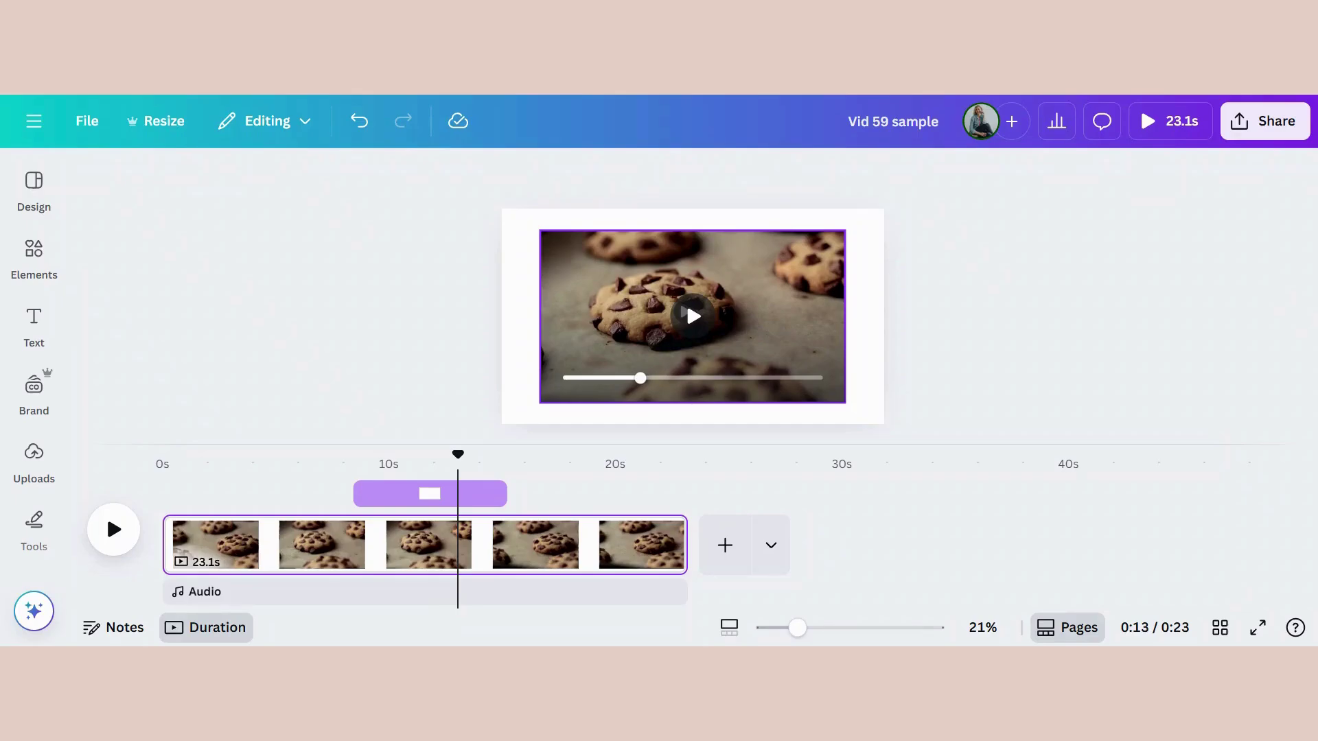
Step: Show the page's layers from the cookie clip and select the layer of the hidden overlay video
{"action": "right_click", "coordinate": [775, 336]}
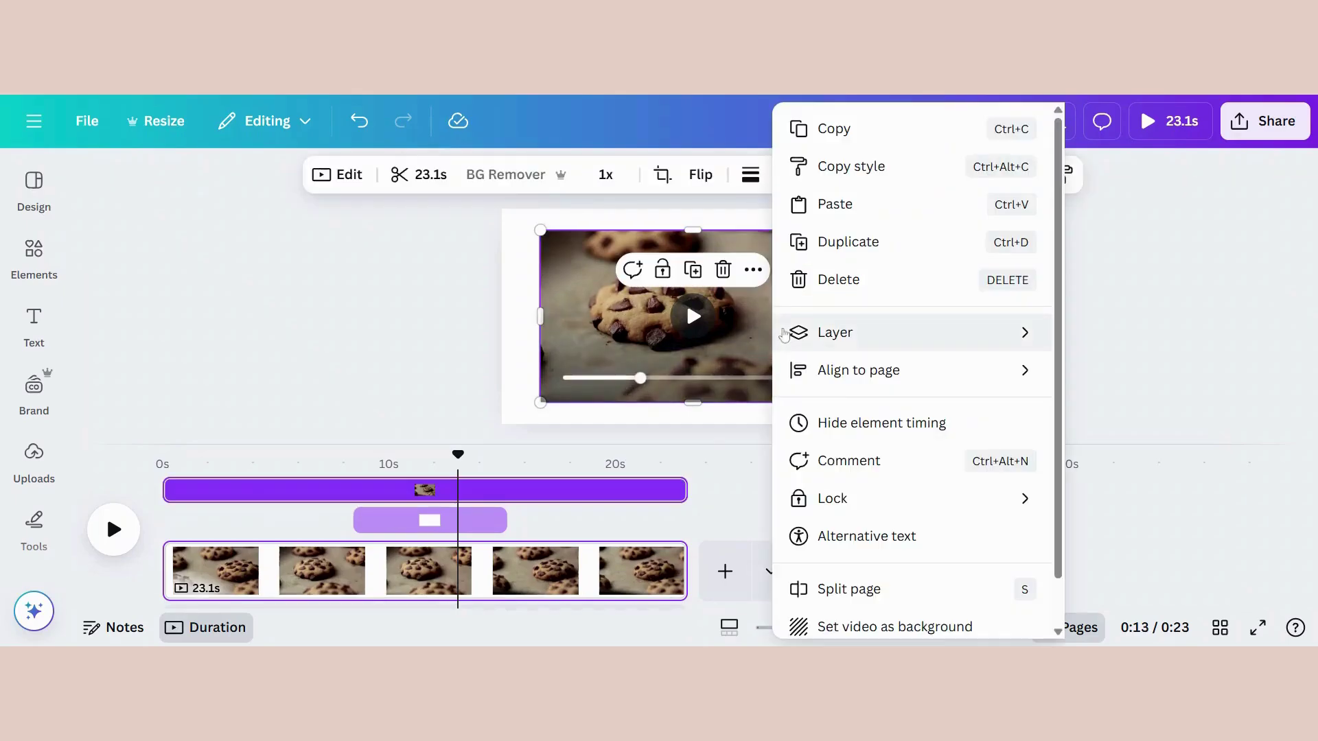
{"action": "mouse_move", "coordinate": [860, 332]}
{"action": "left_click", "coordinate": [584, 499]}
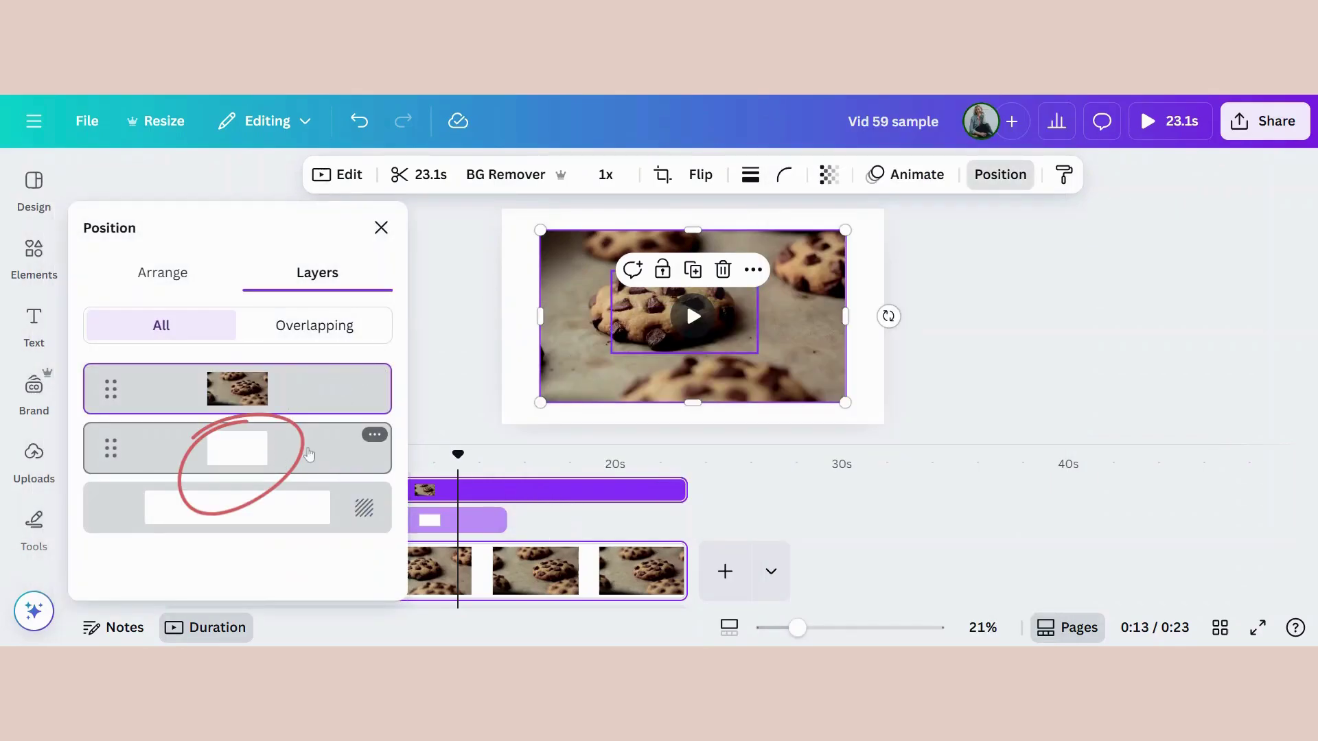
{"action": "left_click", "coordinate": [309, 454]}
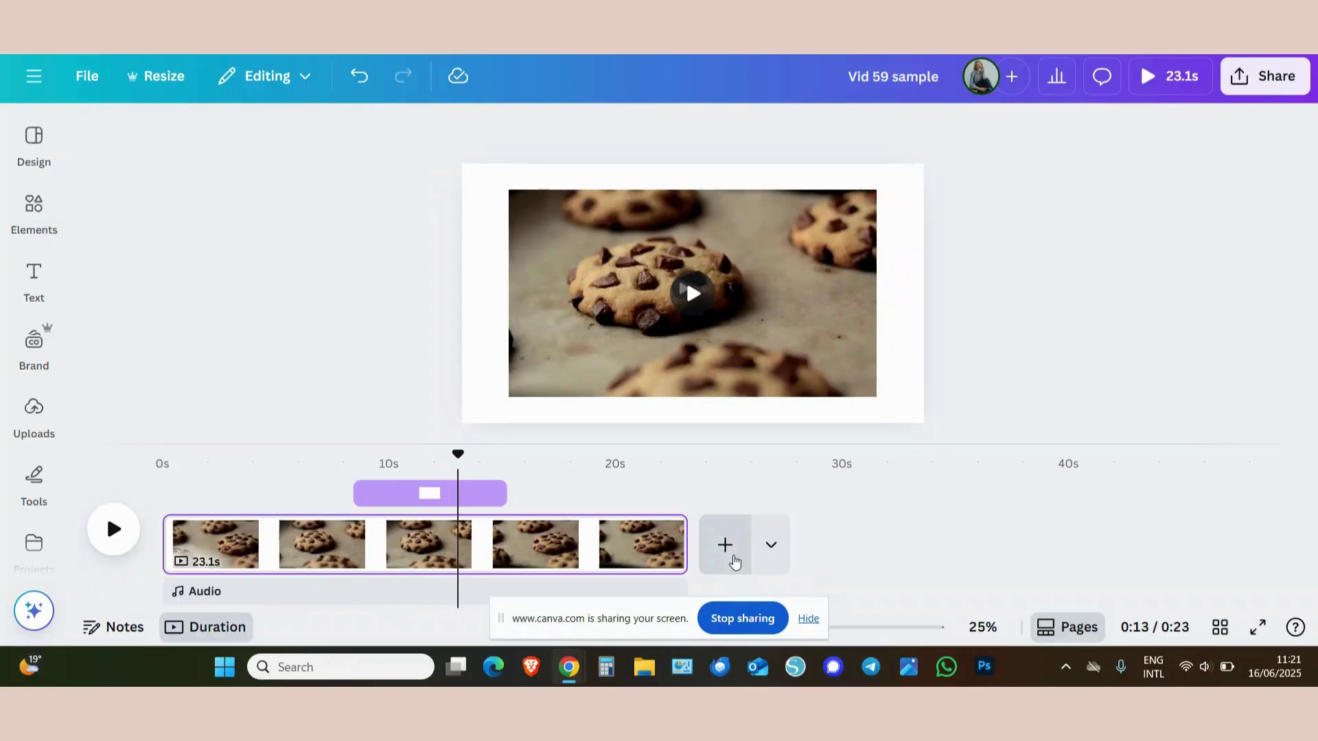
Step: Add a new page after the cookie page and insert the 13.0s antelope clip from a "safari" video search
{"action": "left_click", "coordinate": [730, 549]}
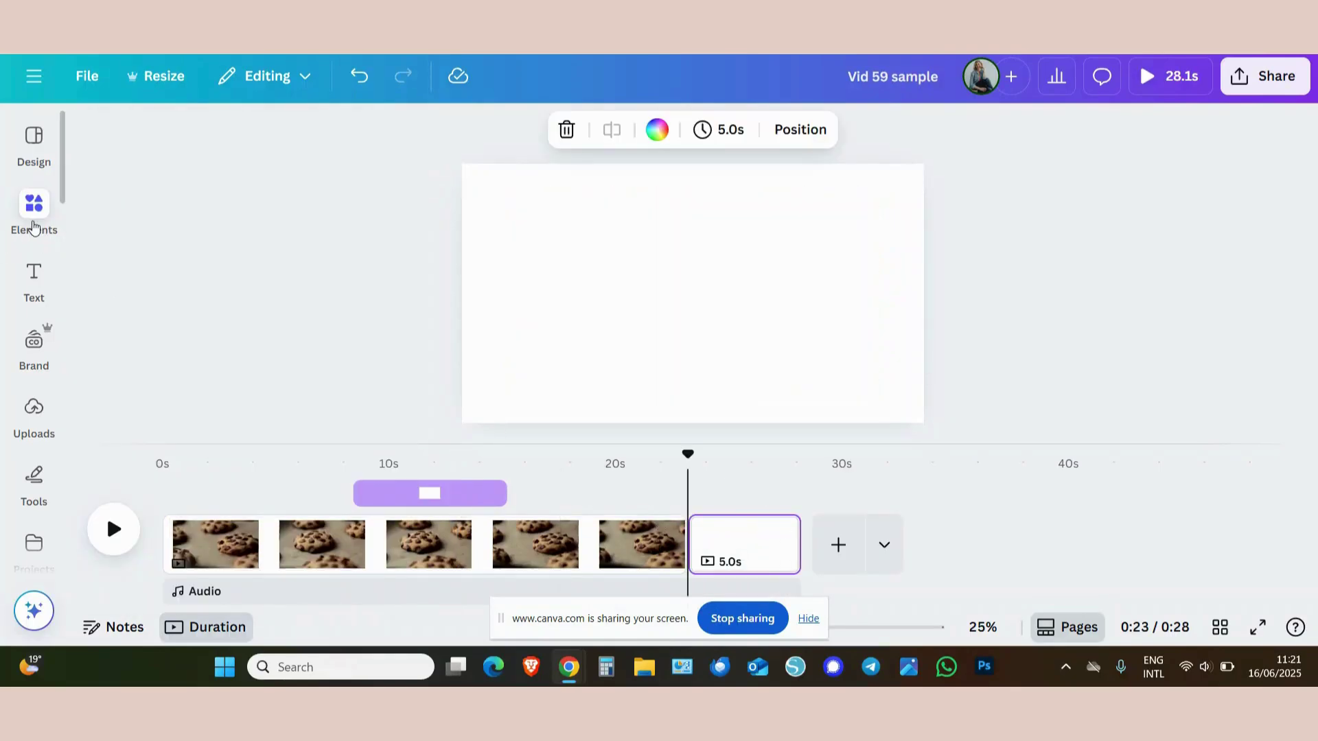
{"action": "left_click", "coordinate": [33, 206]}
{"action": "left_click", "coordinate": [278, 147]}
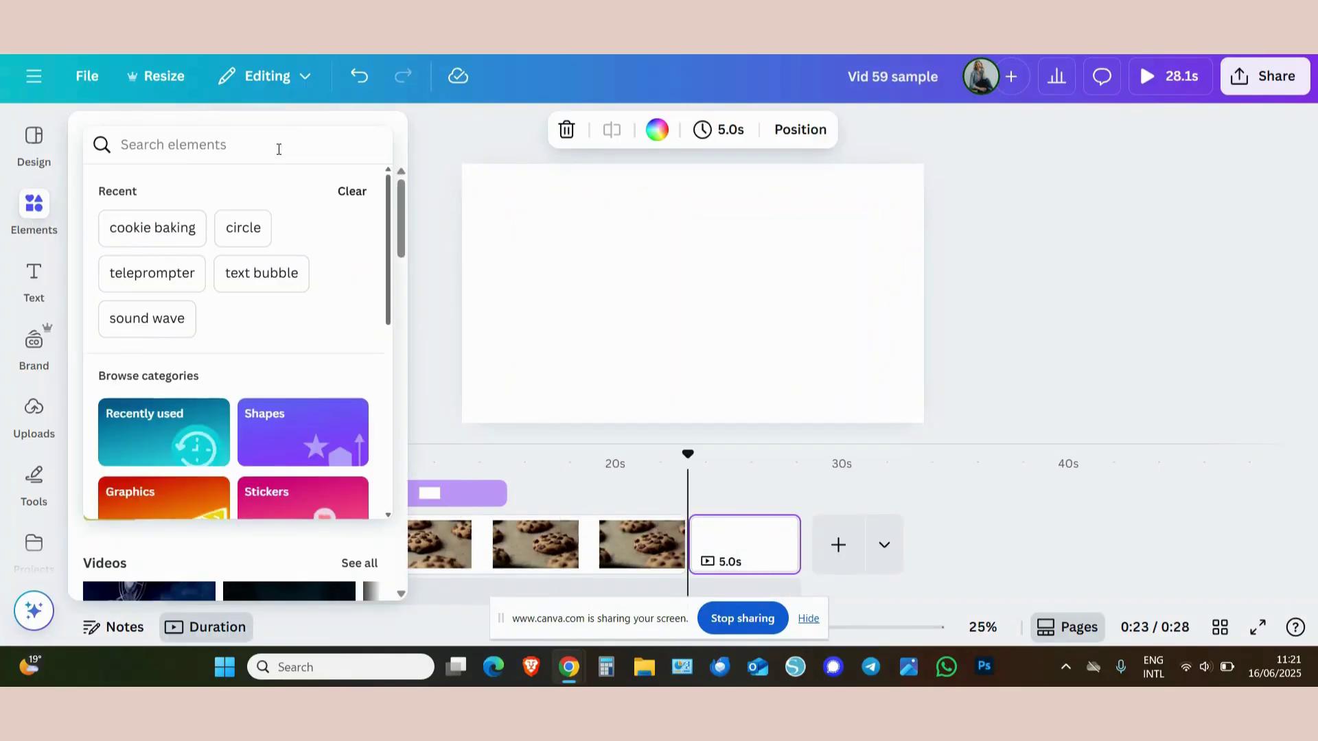
{"action": "type", "text": "safari"}
{"action": "key", "text": "Return"}
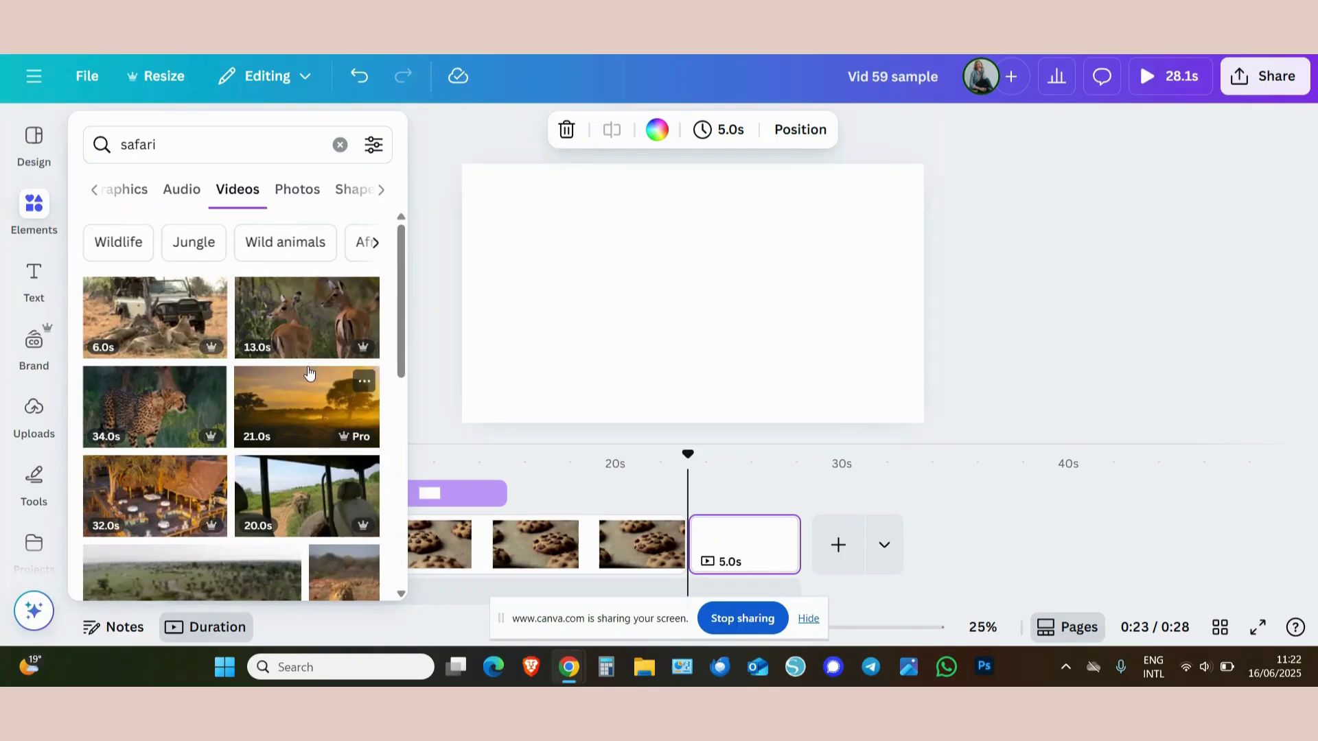
{"action": "left_click", "coordinate": [292, 325]}
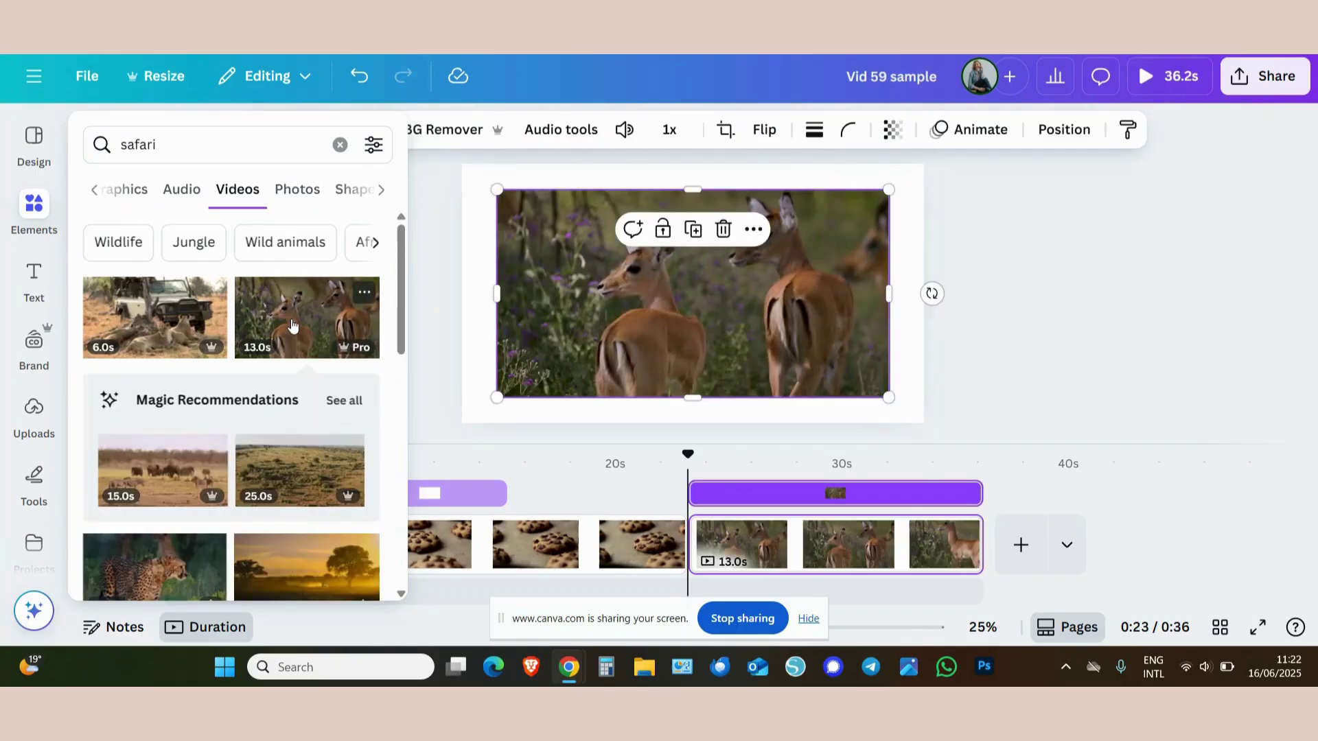
Step: Record a 6.8s camera-only clip of yourself over the antelope page in the recording studio and save it to the design
{"action": "left_click", "coordinate": [1085, 275]}
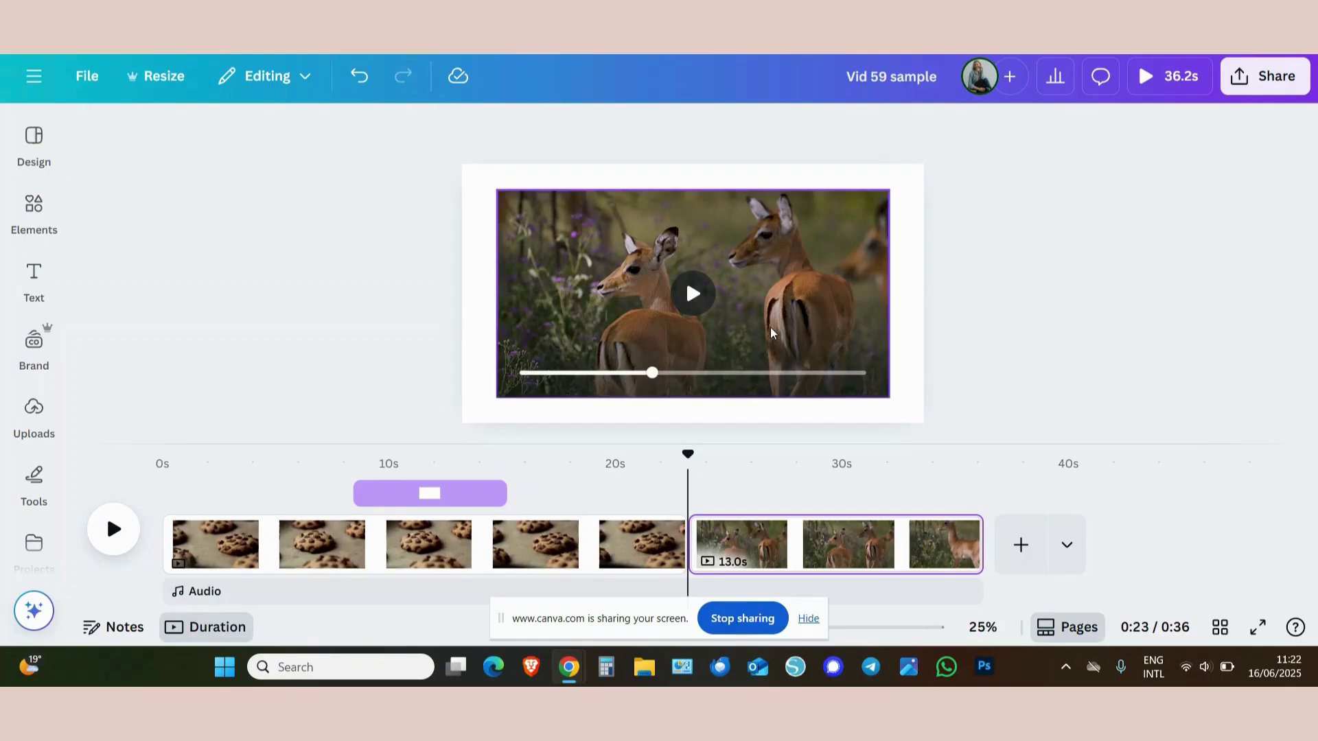
{"action": "left_click", "coordinate": [15, 429]}
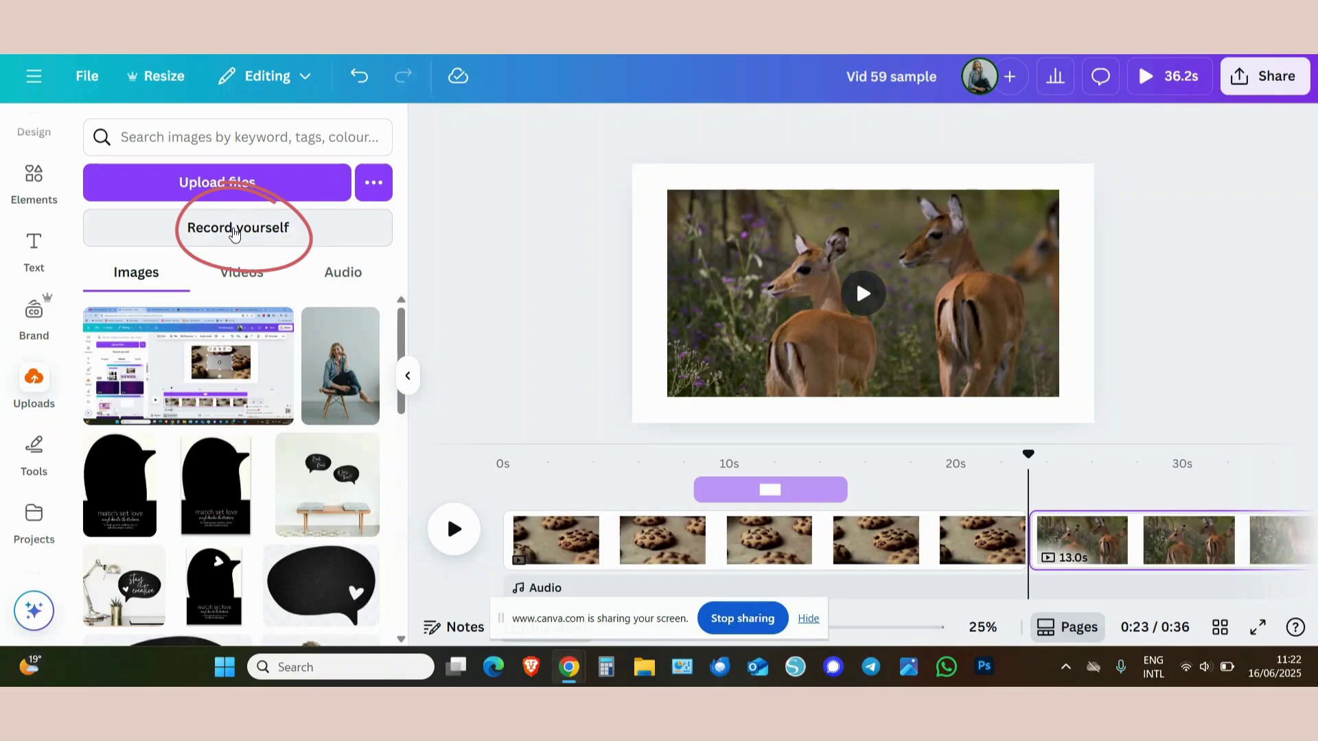
{"action": "left_click", "coordinate": [234, 232]}
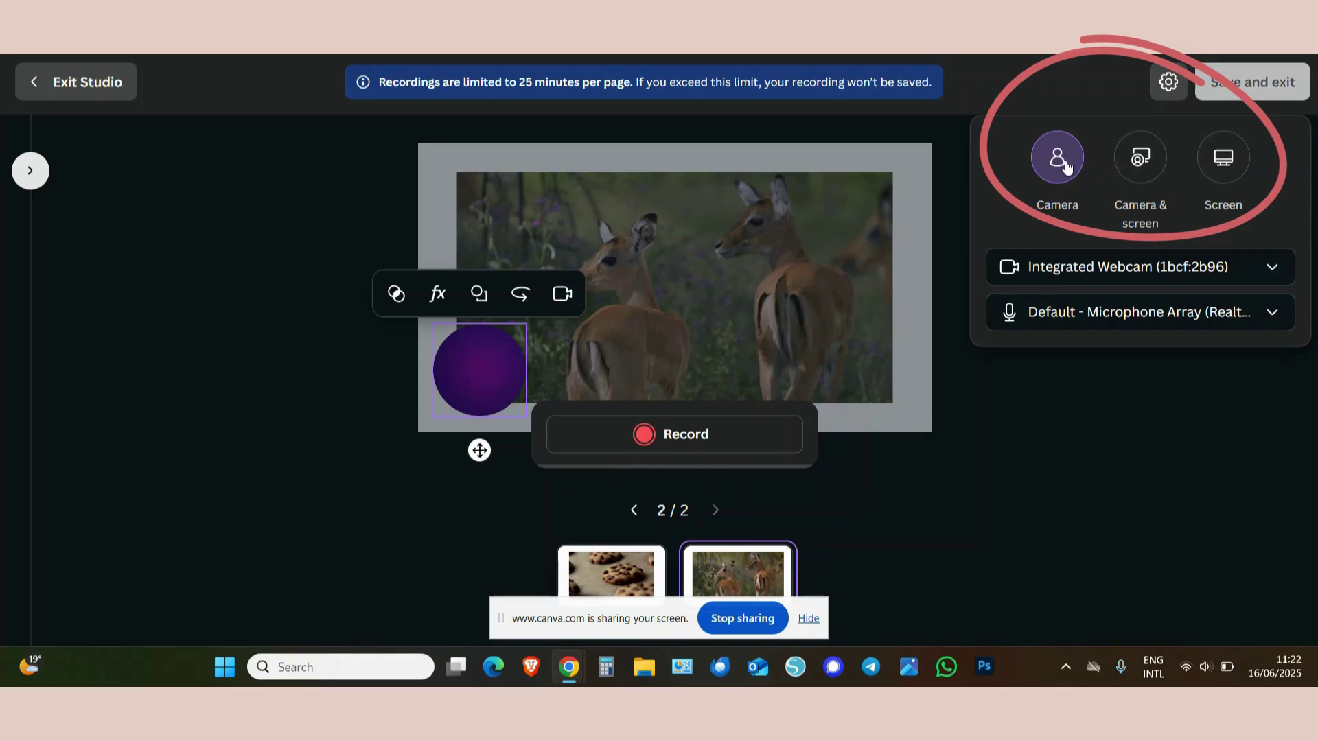
{"action": "left_click", "coordinate": [1055, 168]}
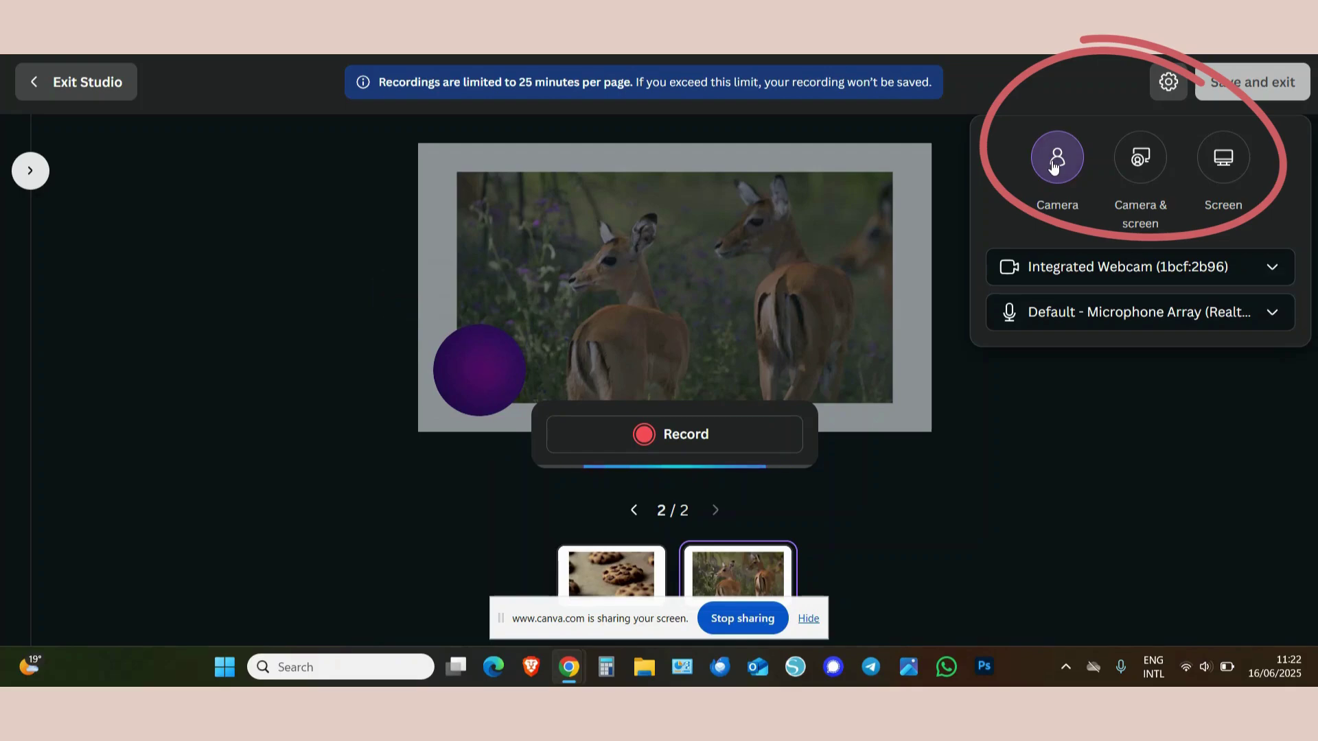
{"action": "left_click", "coordinate": [678, 436]}
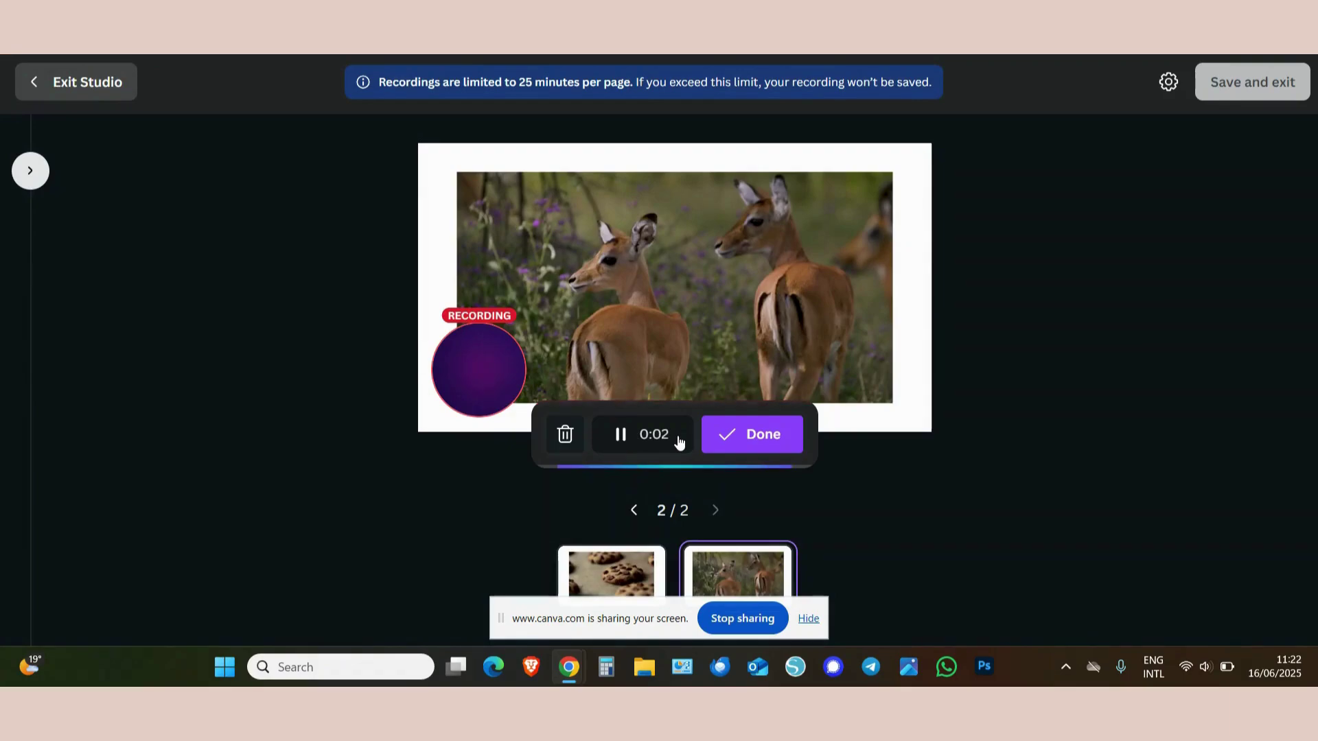
{"action": "left_click", "coordinate": [761, 440]}
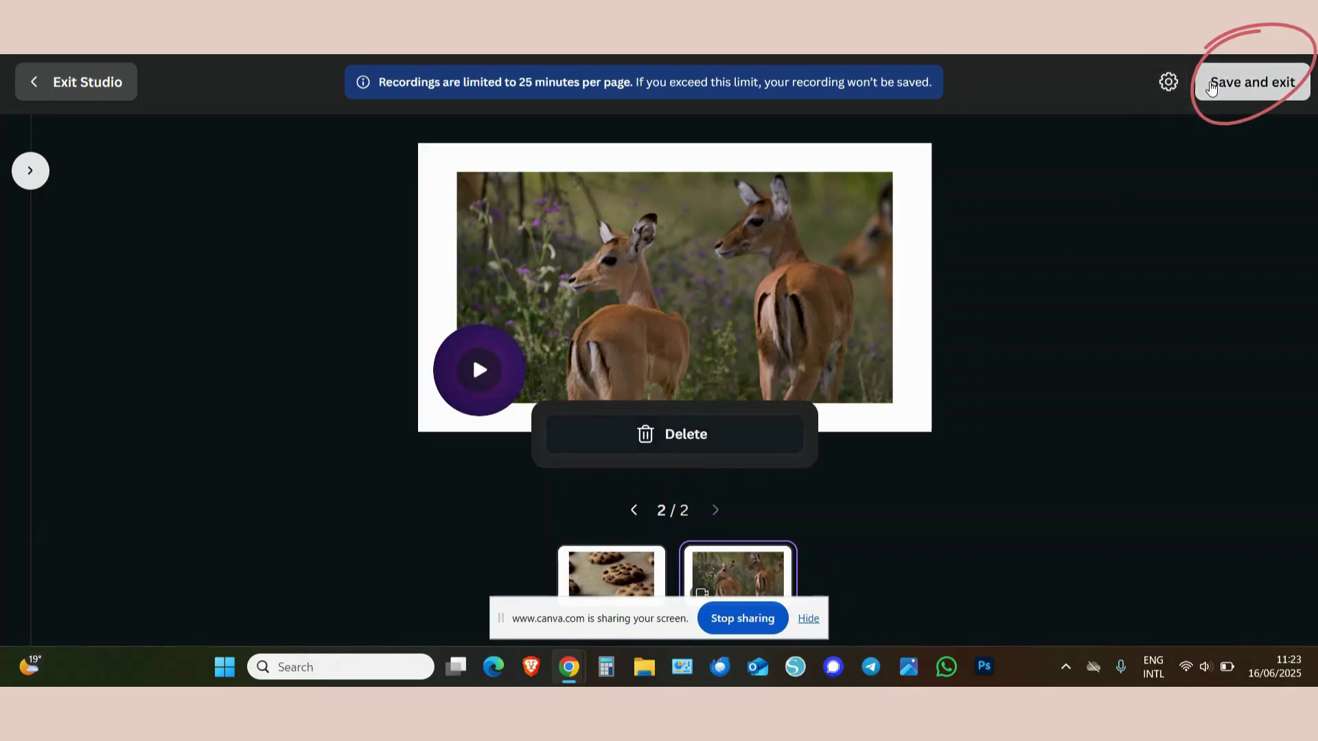
{"action": "left_click", "coordinate": [1211, 87]}
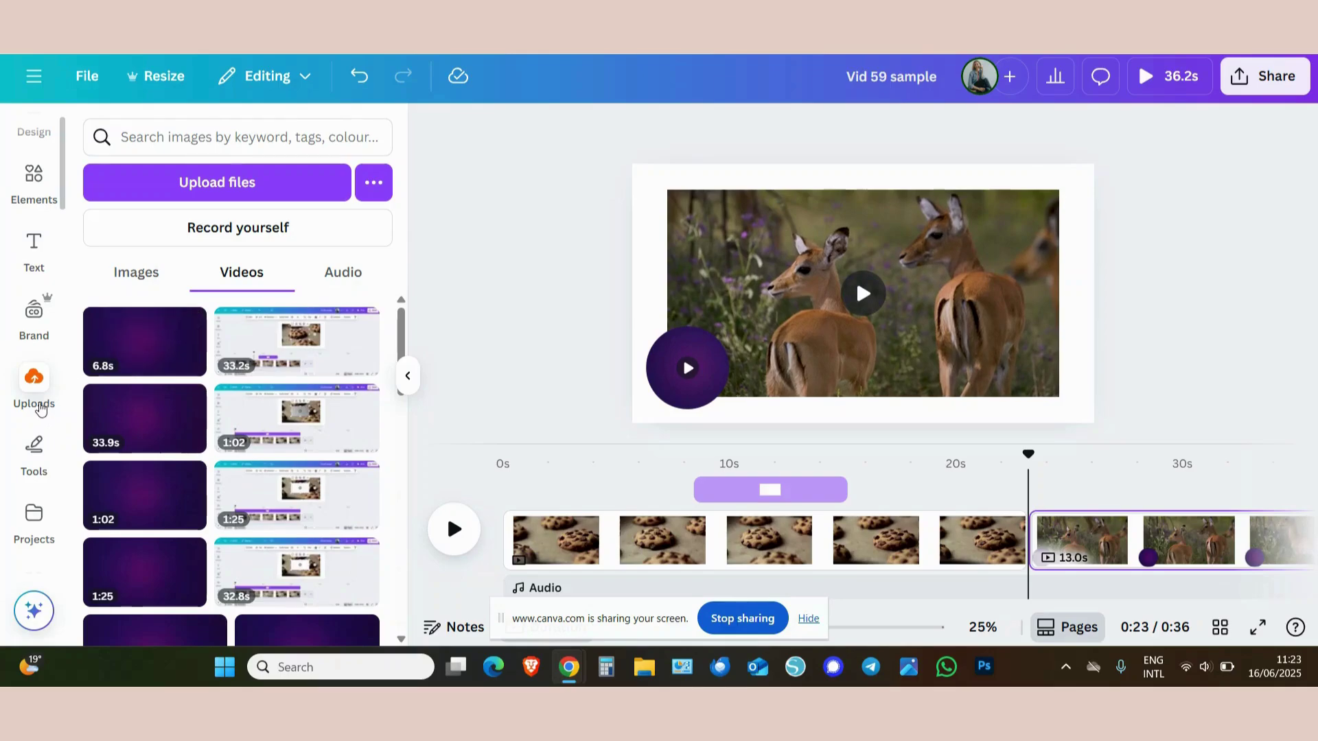
Step: Enhance the voice audio of the circular camera recording on the antelope page
{"action": "mouse_move", "coordinate": [141, 379]}
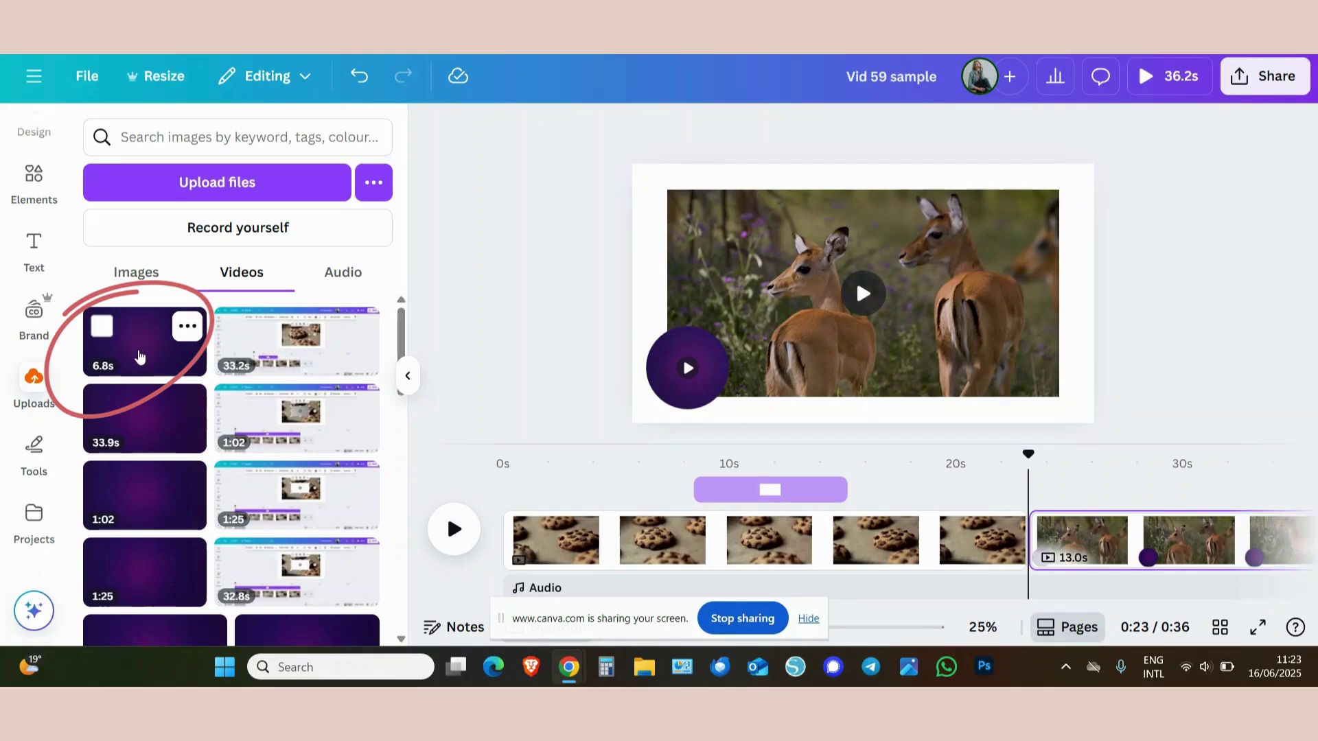
{"action": "left_click", "coordinate": [664, 383]}
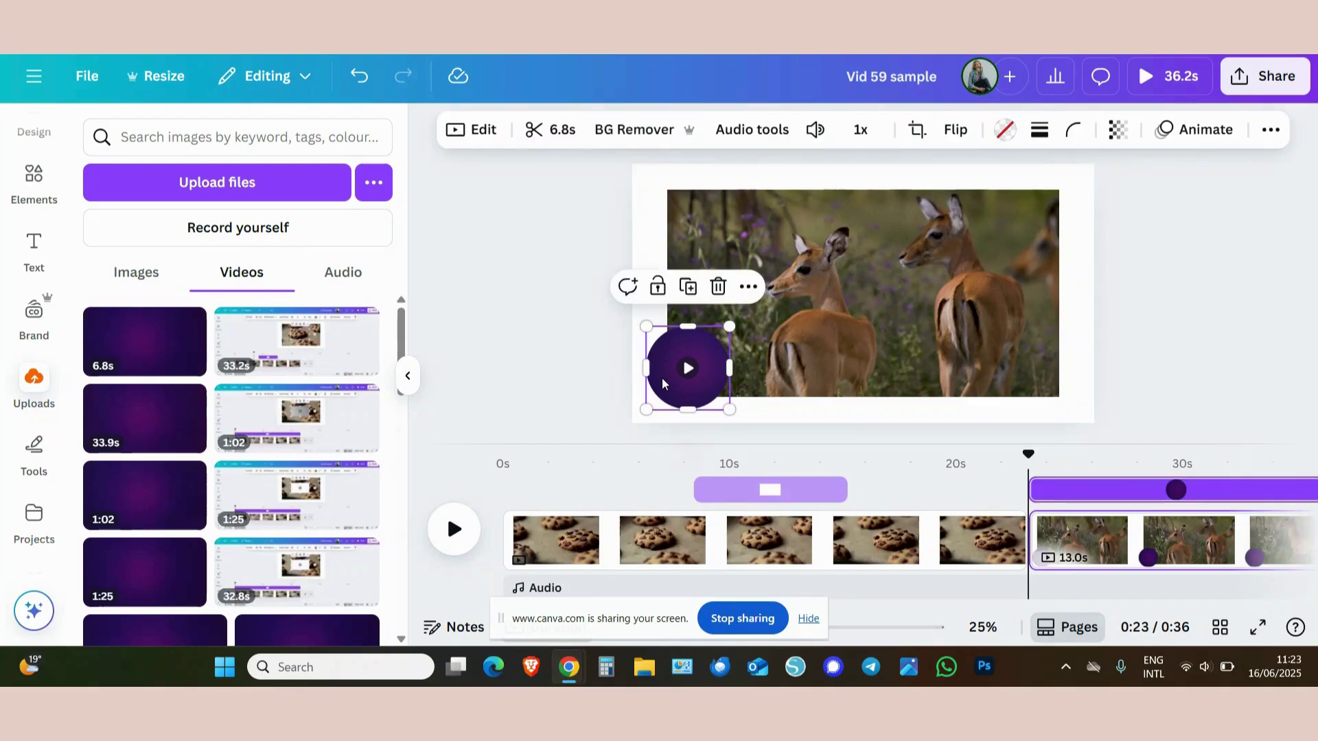
{"action": "left_click", "coordinate": [777, 134]}
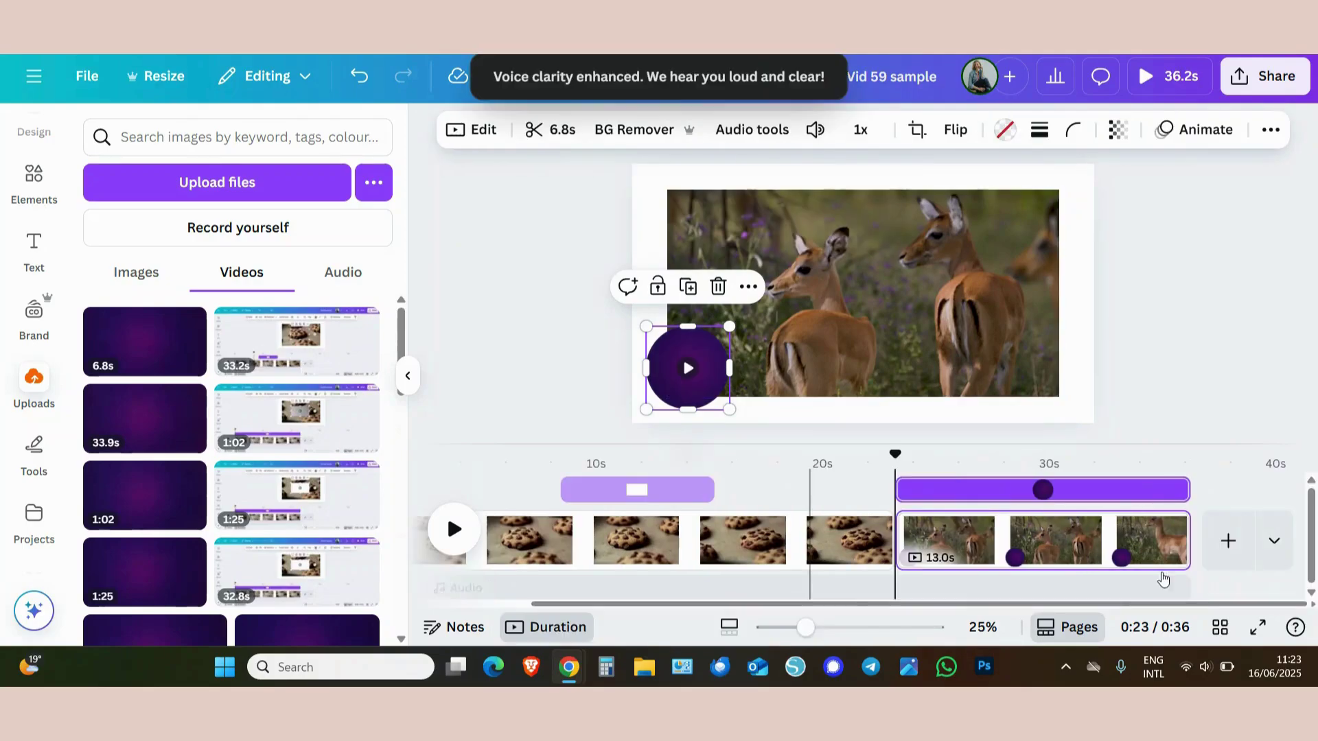
Step: Shorten the circular recording on the timeline to end at about 0:26, using playback to find the end point
{"action": "left_click", "coordinate": [457, 533]}
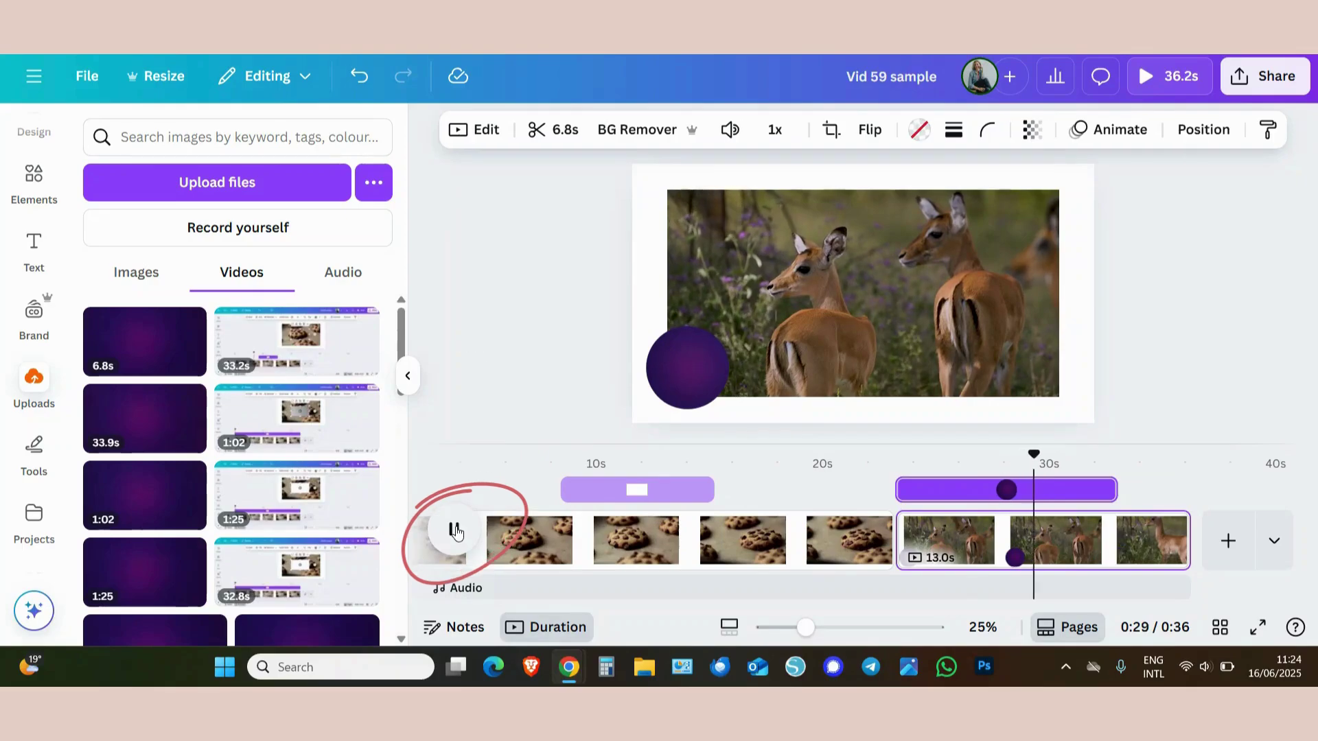
{"action": "left_click", "coordinate": [455, 530]}
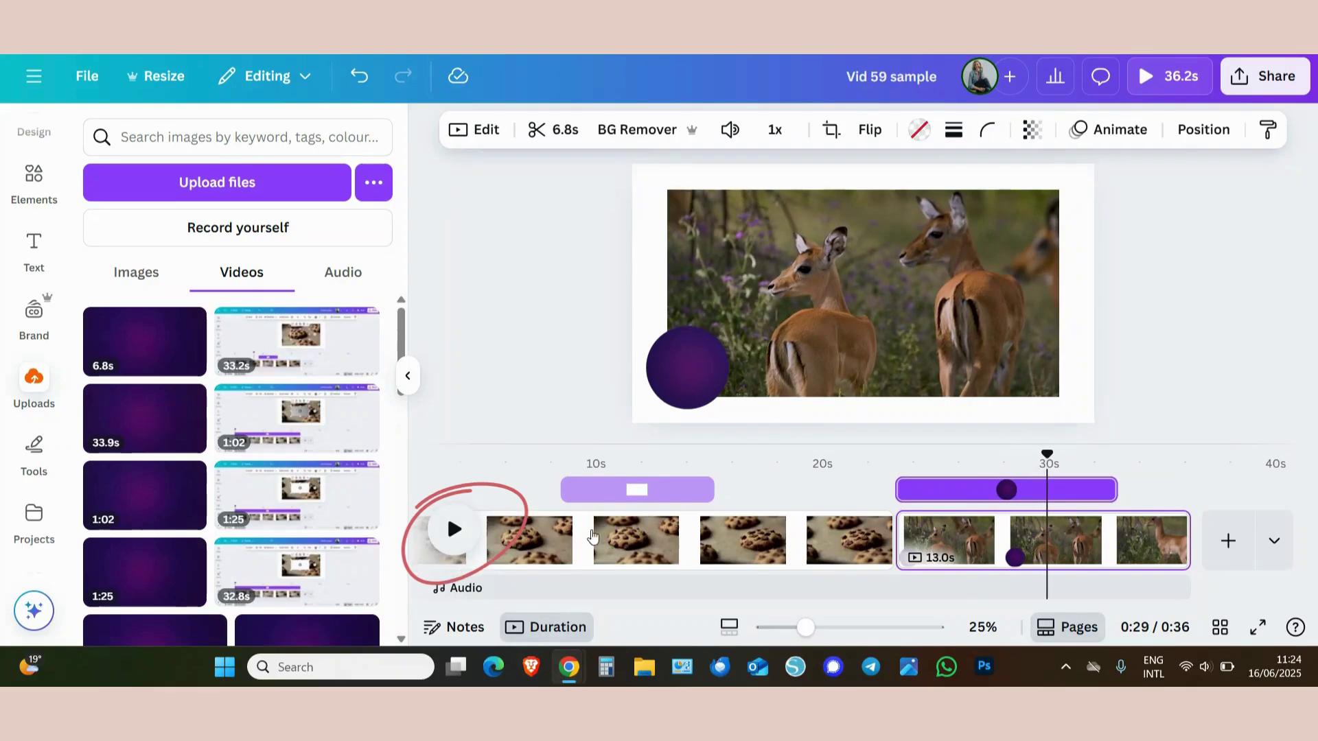
{"action": "left_click", "coordinate": [915, 496]}
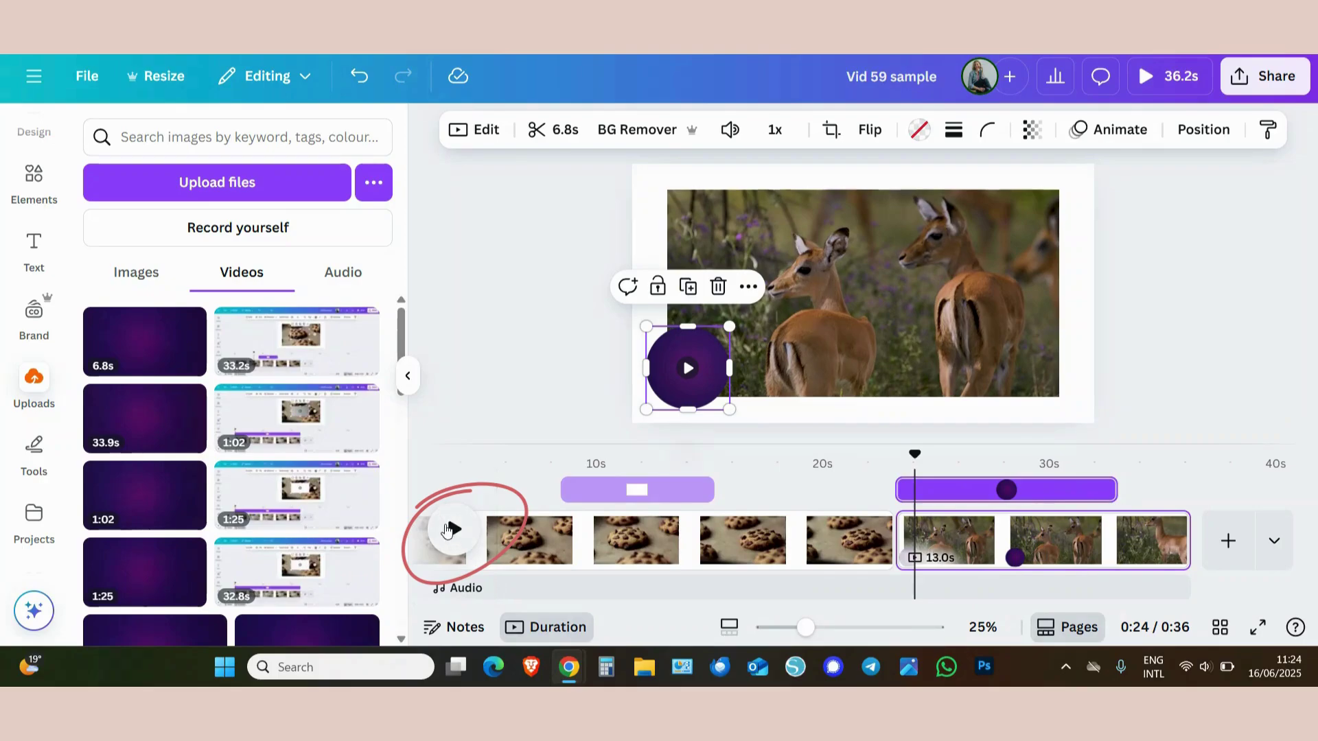
{"action": "left_click", "coordinate": [447, 530]}
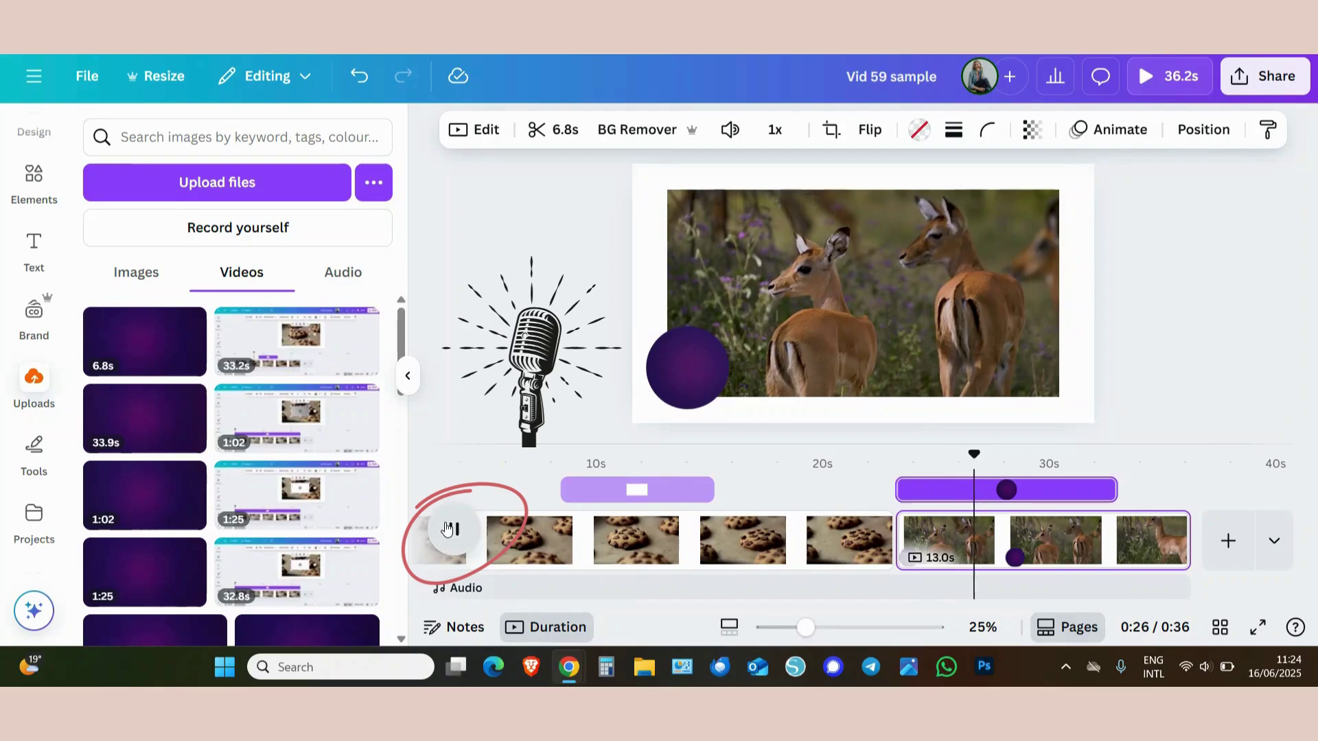
{"action": "left_click", "coordinate": [447, 528]}
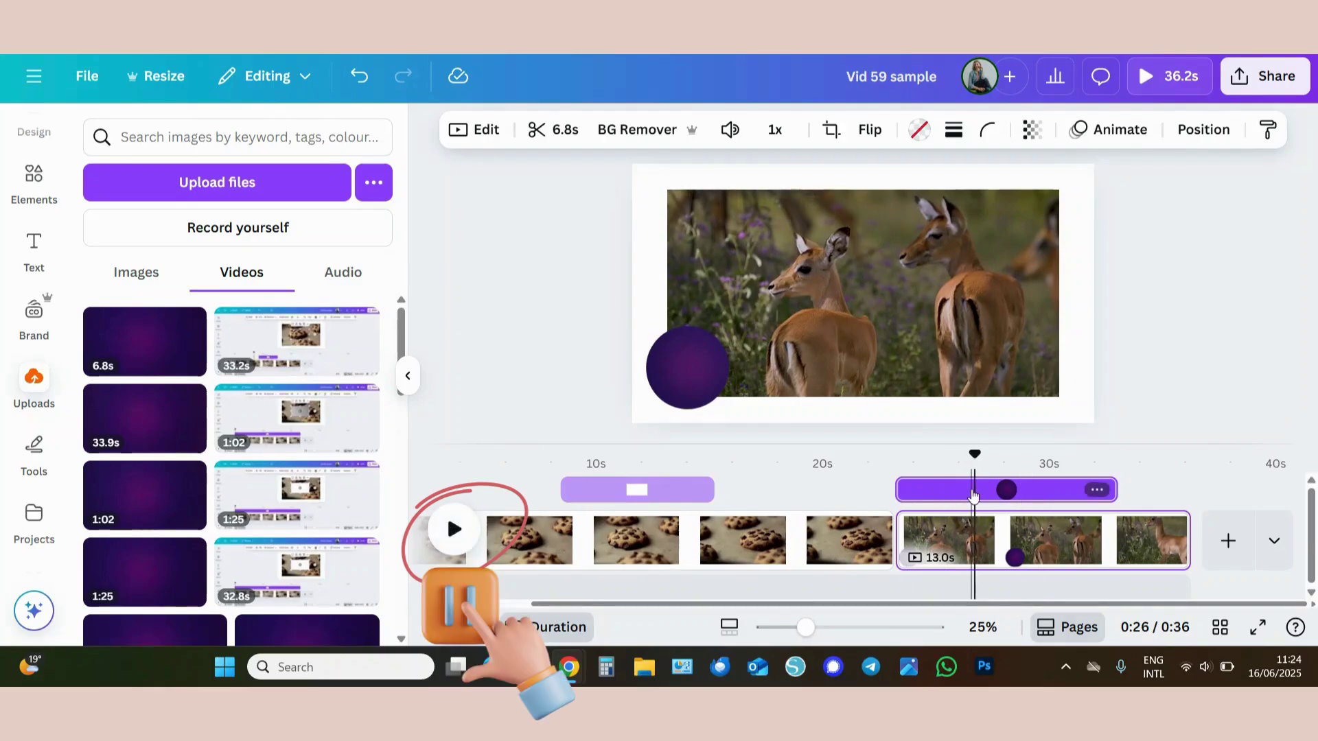
{"action": "left_click", "coordinate": [1107, 491]}
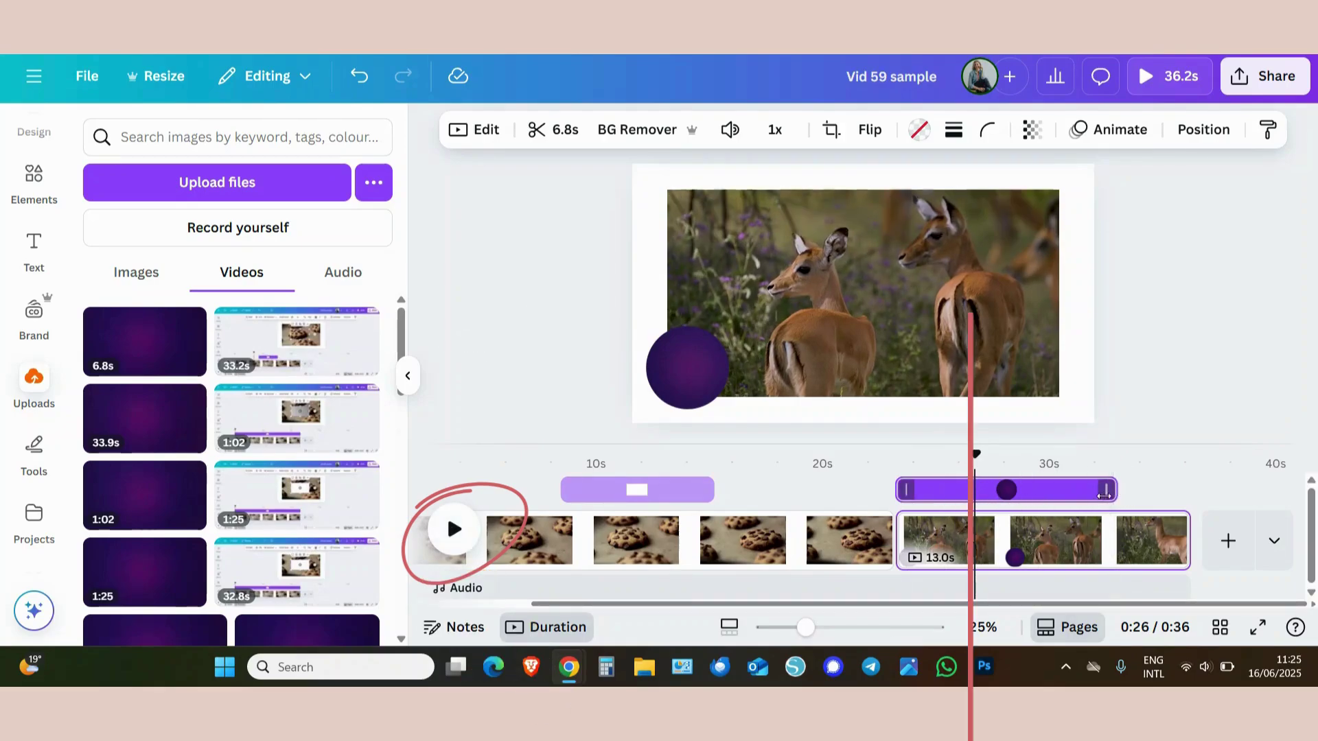
{"action": "left_click_drag", "start_coordinate": [1104, 494], "coordinate": [975, 511]}
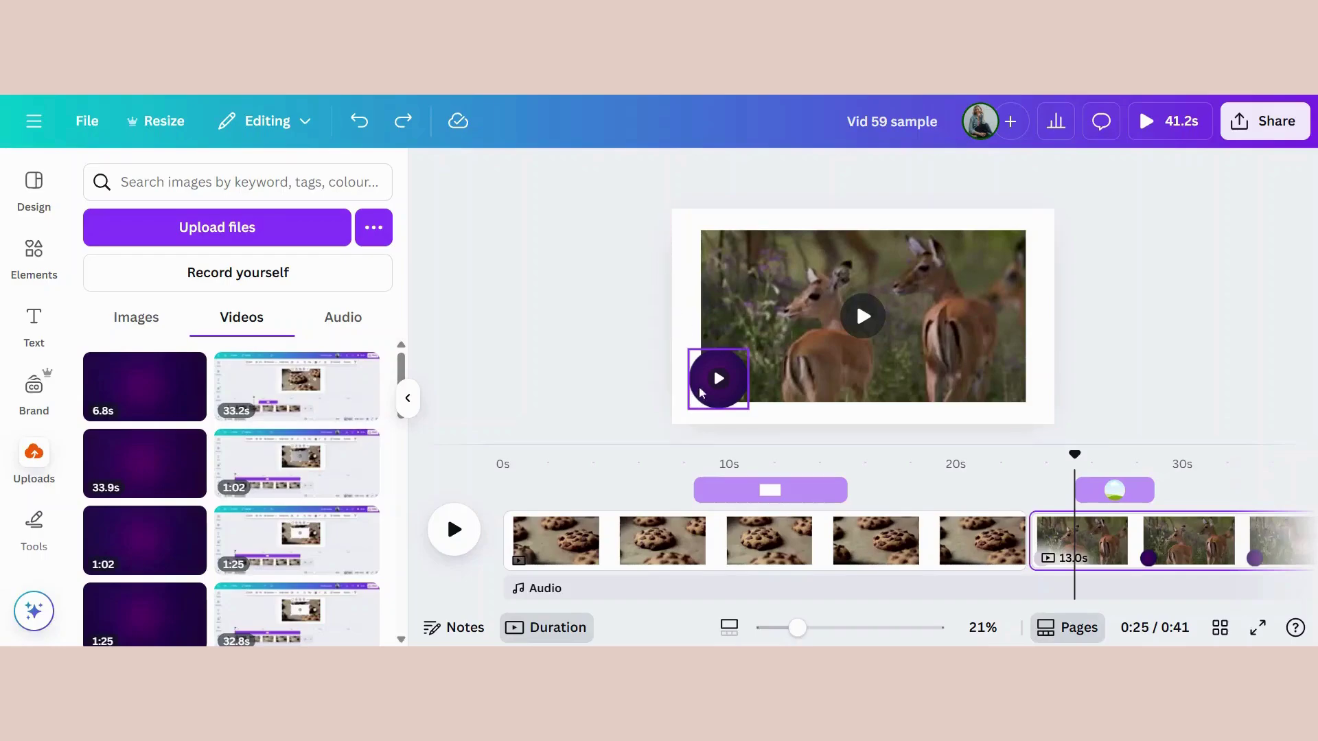
Step: Move the circular recording up onto the antelope clip and send it behind that clip
{"action": "left_click_drag", "start_coordinate": [695, 400], "coordinate": [729, 339]}
{"action": "right_click", "coordinate": [729, 340]}
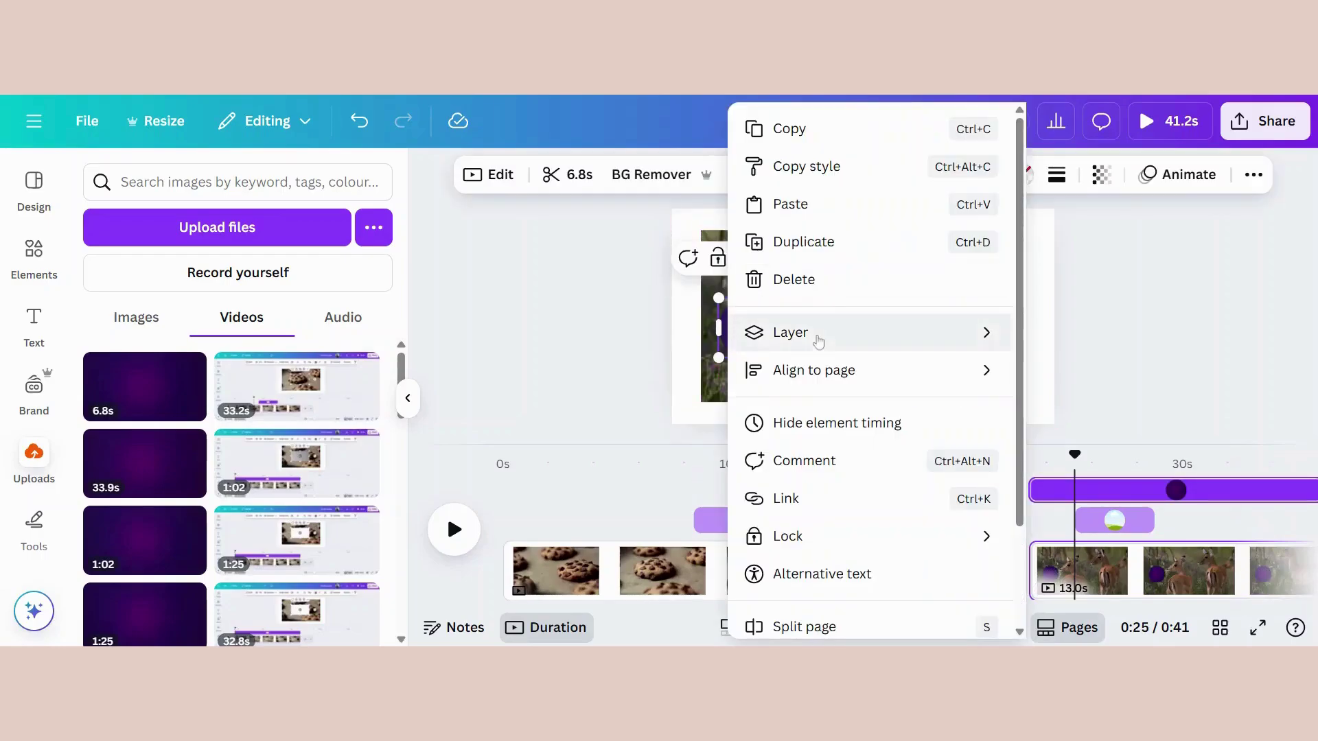
{"action": "mouse_move", "coordinate": [818, 334]}
{"action": "left_click", "coordinate": [1079, 441]}
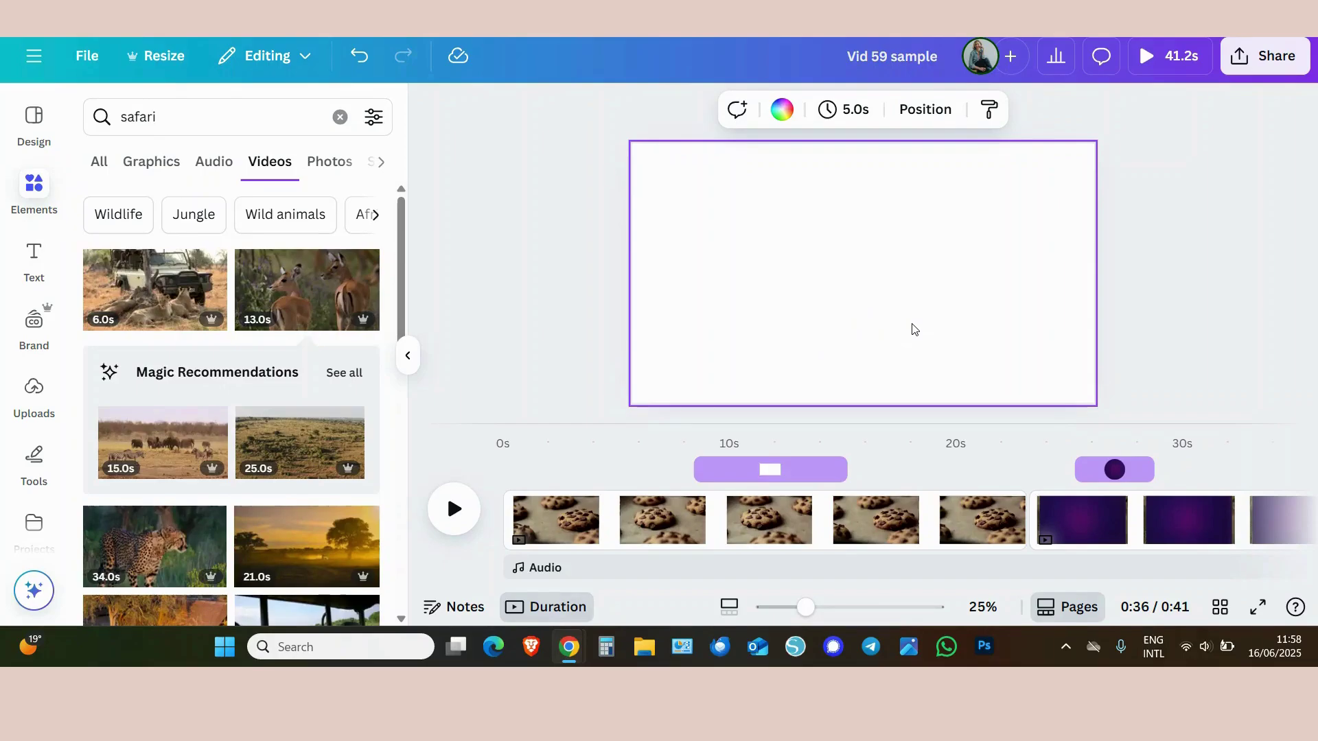
Step: Add a square shape in the lower-left area of the blank last page and fill it with white from the MatchSetLove brand colours
{"action": "key", "text": "ctrl+z"}
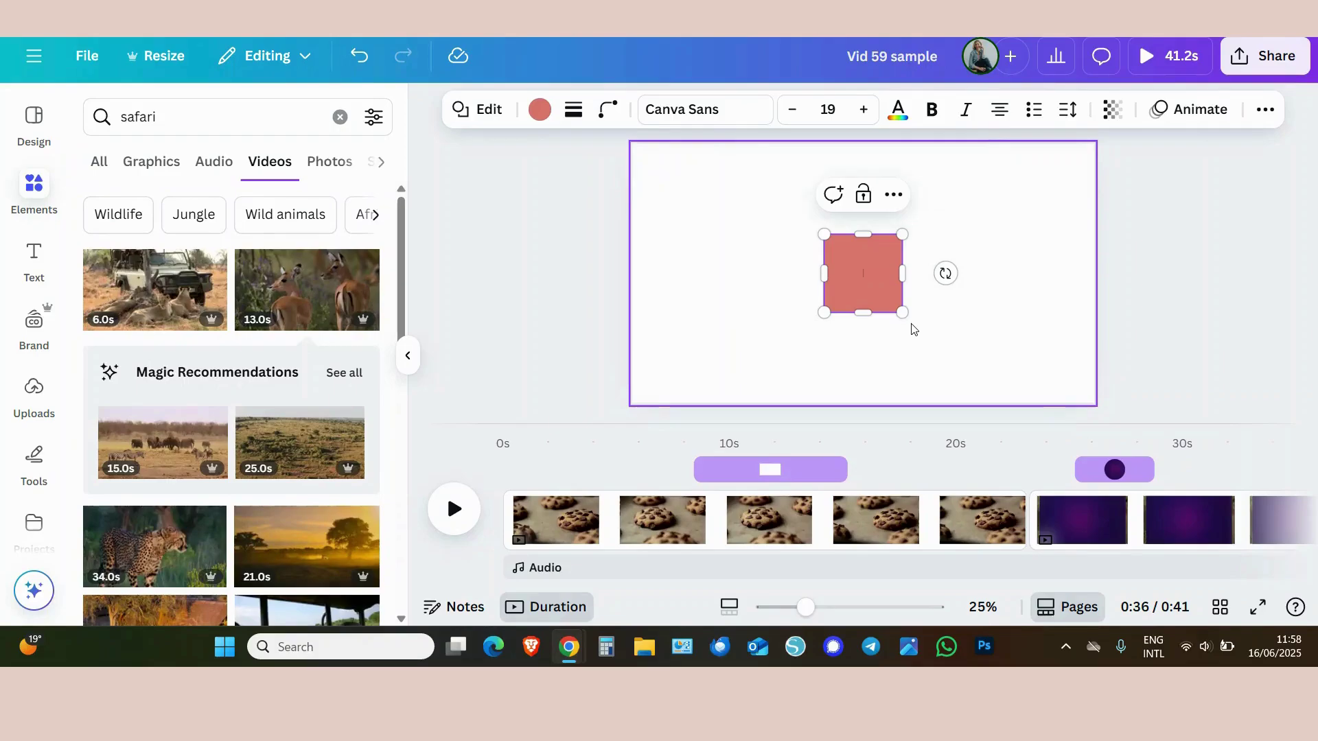
{"action": "left_click_drag", "start_coordinate": [892, 289], "coordinate": [738, 332]}
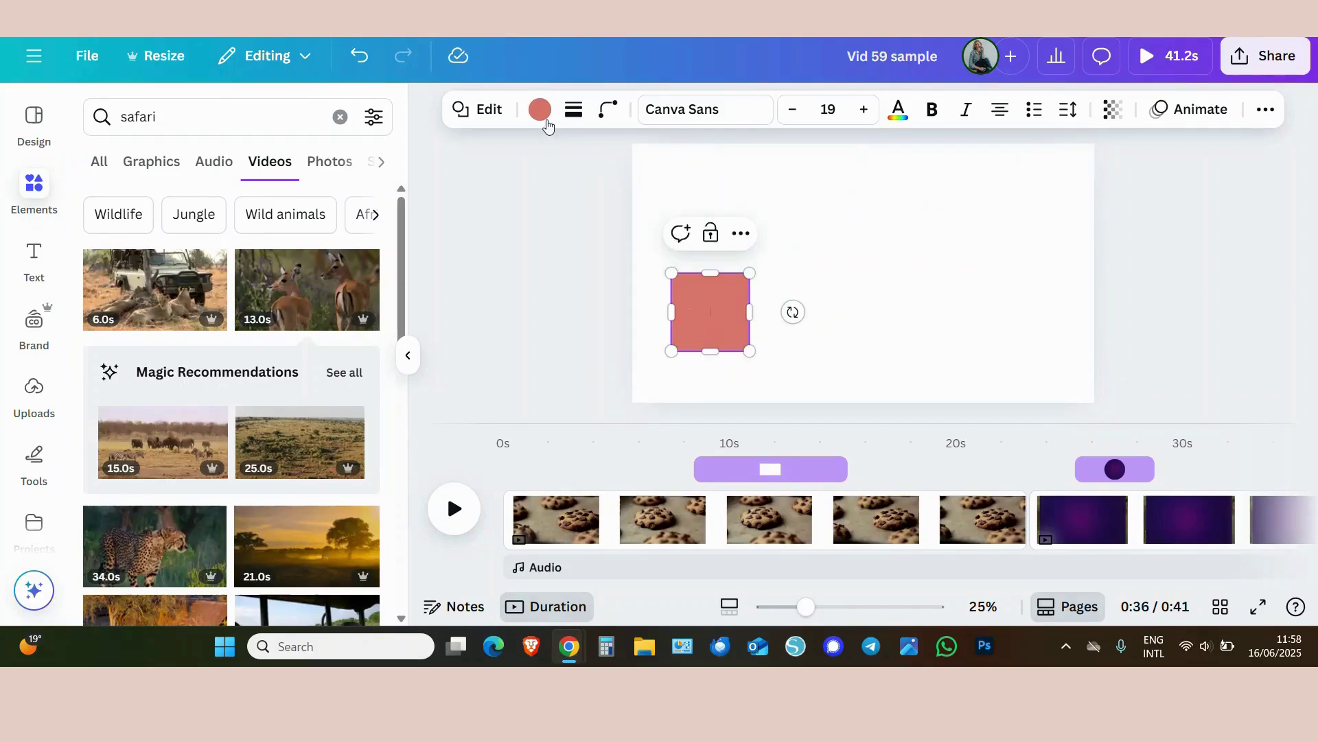
{"action": "left_click", "coordinate": [540, 109]}
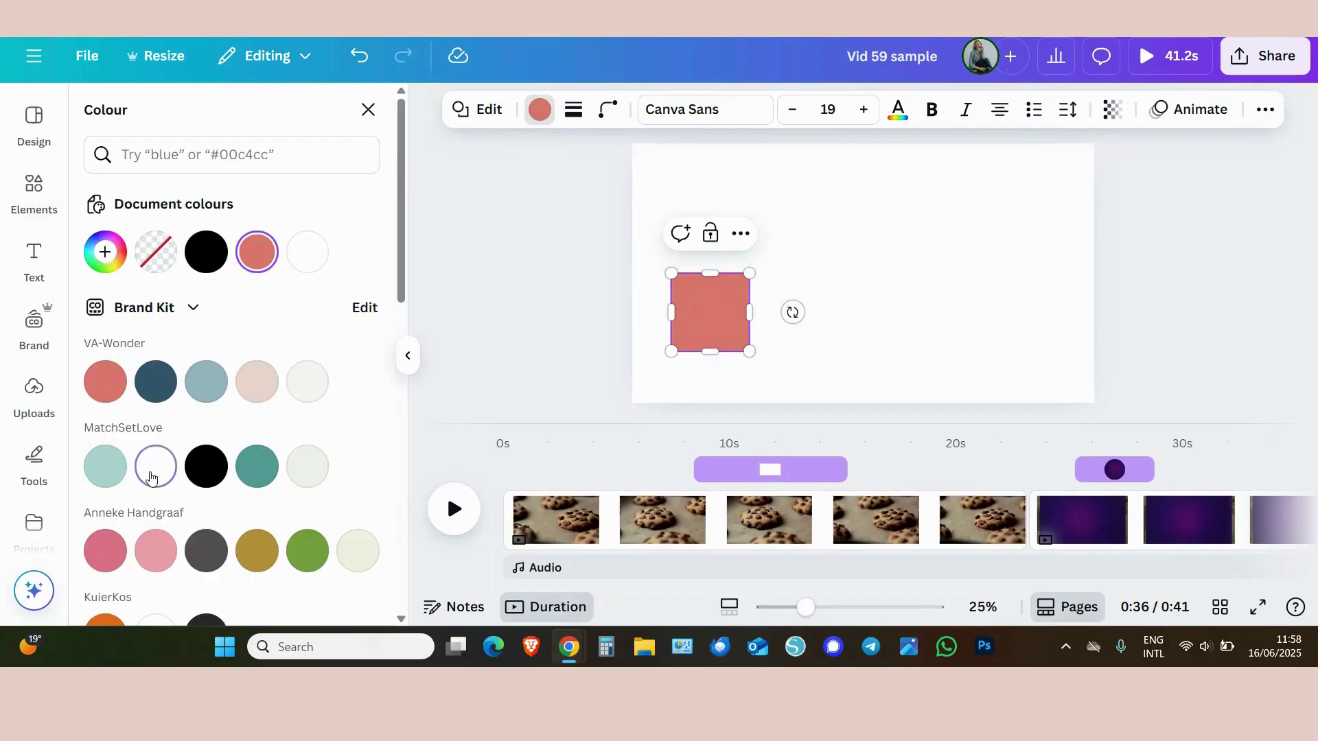
{"action": "left_click", "coordinate": [155, 466]}
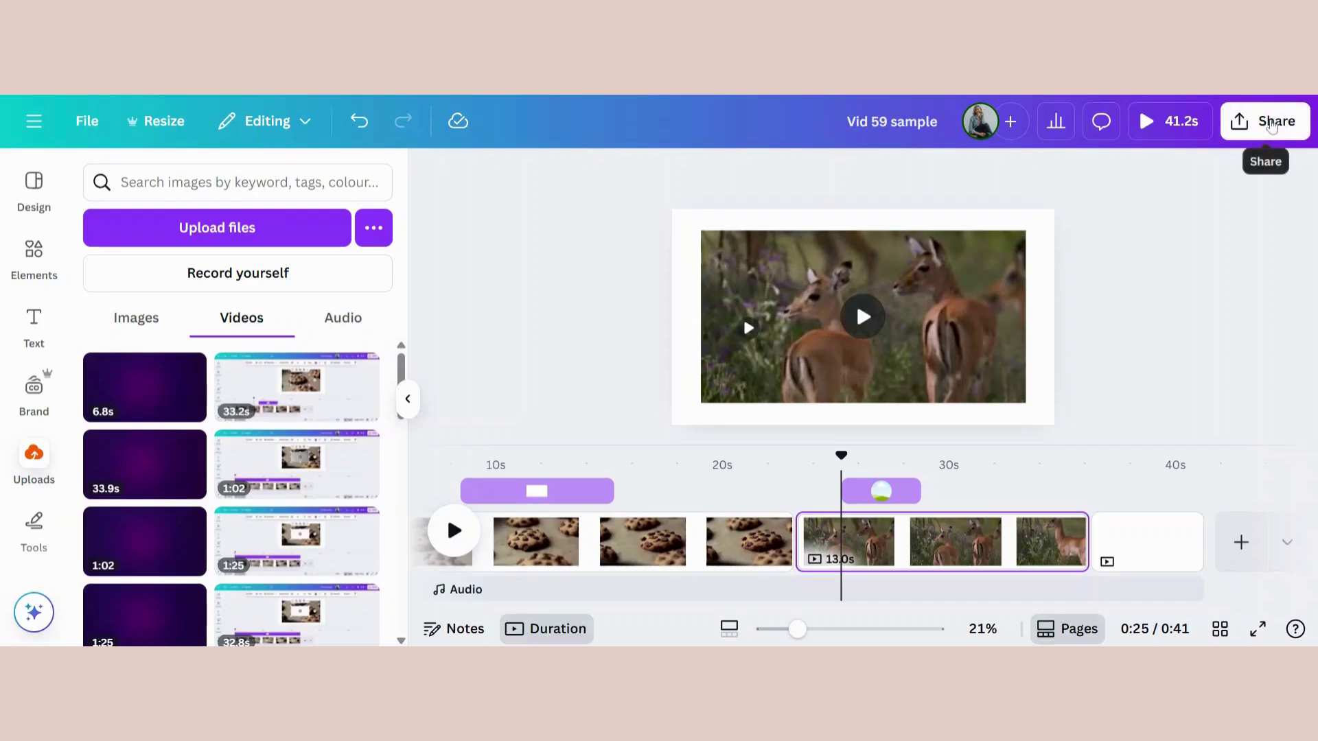
Step: Download only the current page (Page 2) as an MP4 video in 1080p (HD) quality
{"action": "left_click", "coordinate": [1272, 125]}
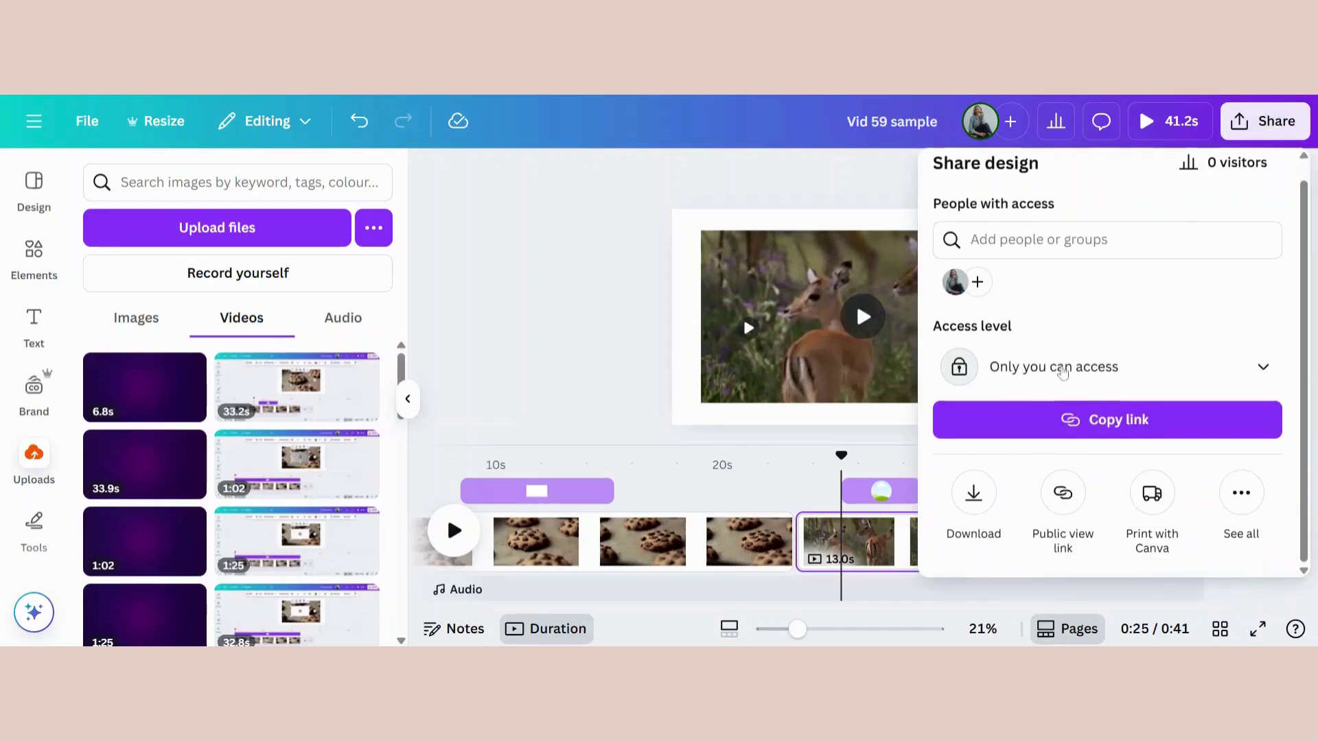
{"action": "left_click", "coordinate": [975, 492]}
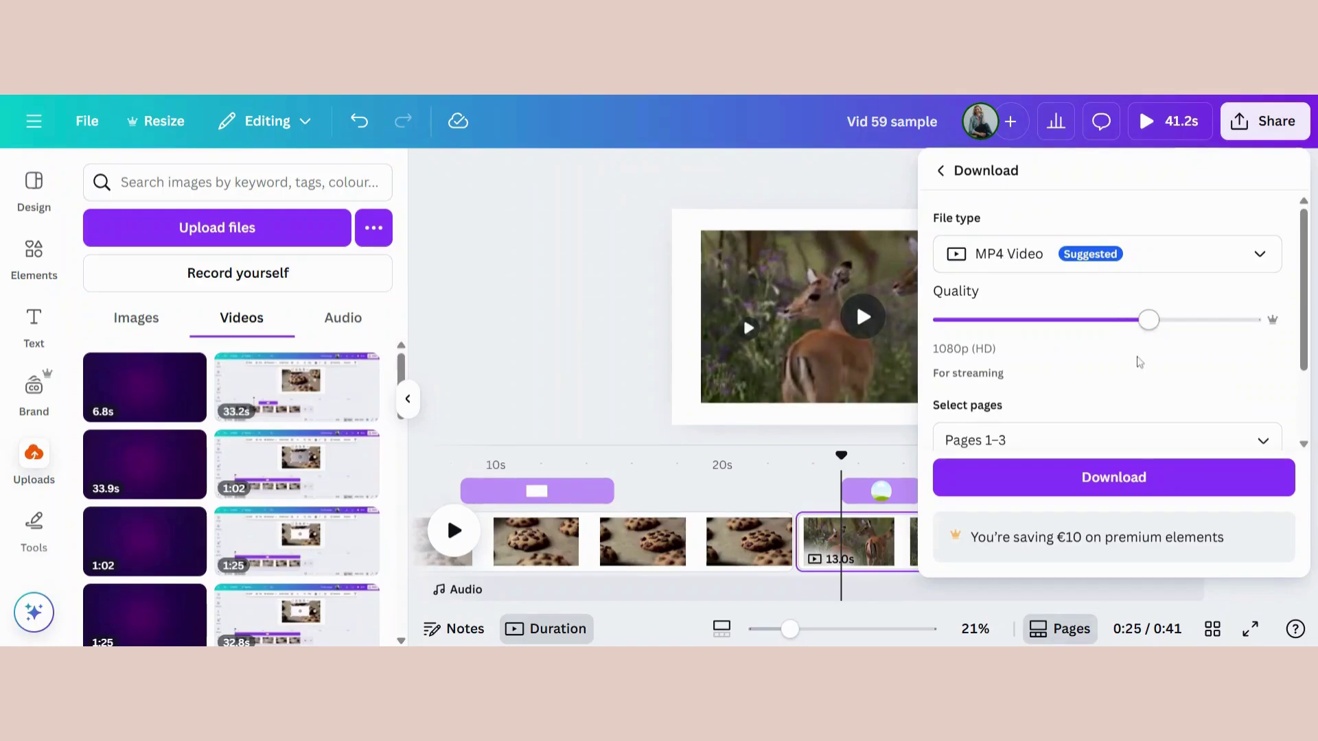
{"action": "scroll", "coordinate": [1099, 309], "scroll_direction": "down", "scroll_amount": 3}
{"action": "left_click", "coordinate": [1098, 339]}
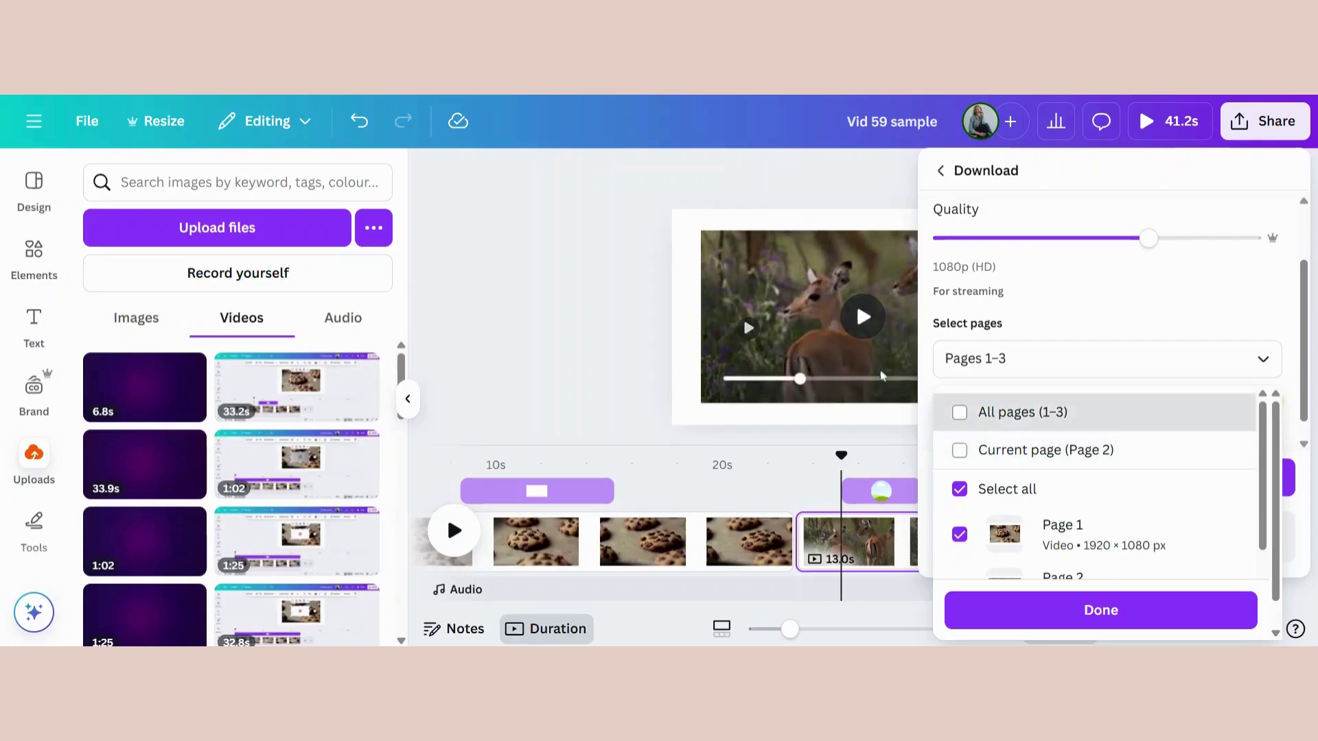
{"action": "left_click", "coordinate": [959, 451]}
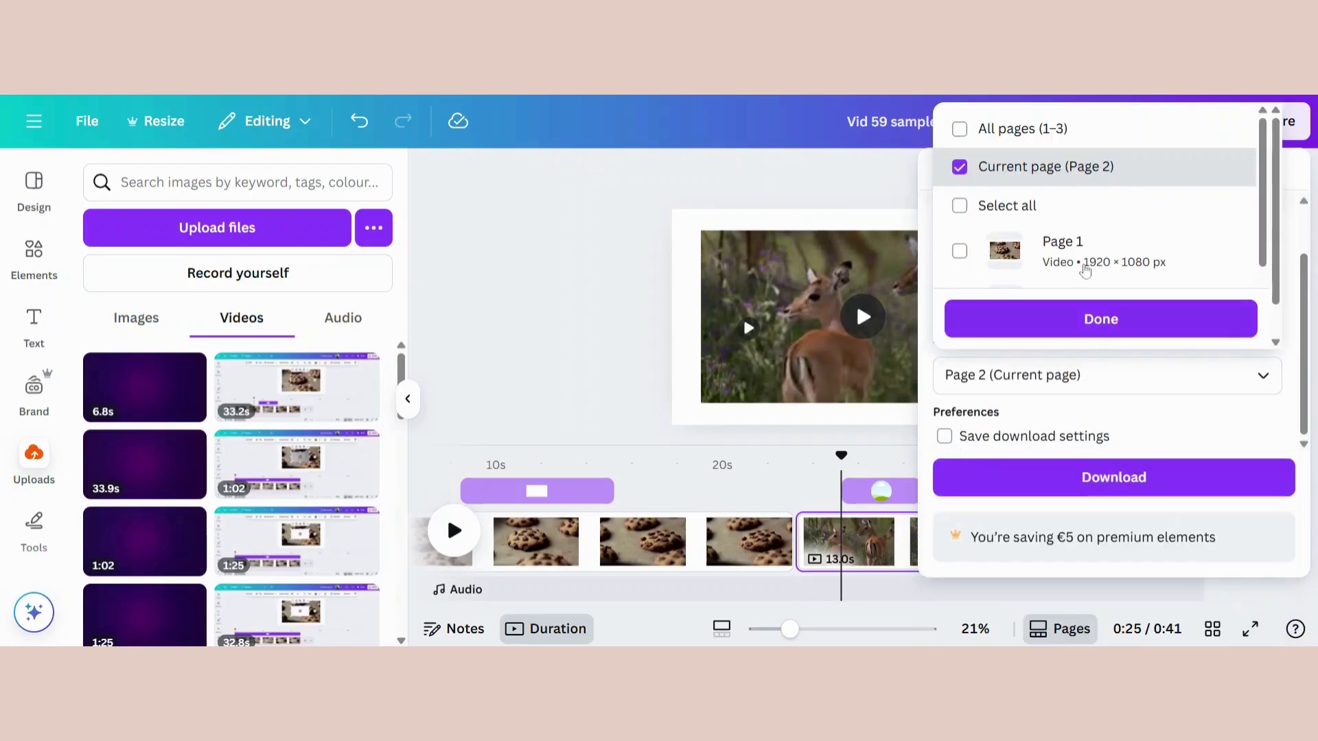
{"action": "left_click", "coordinate": [1088, 322]}
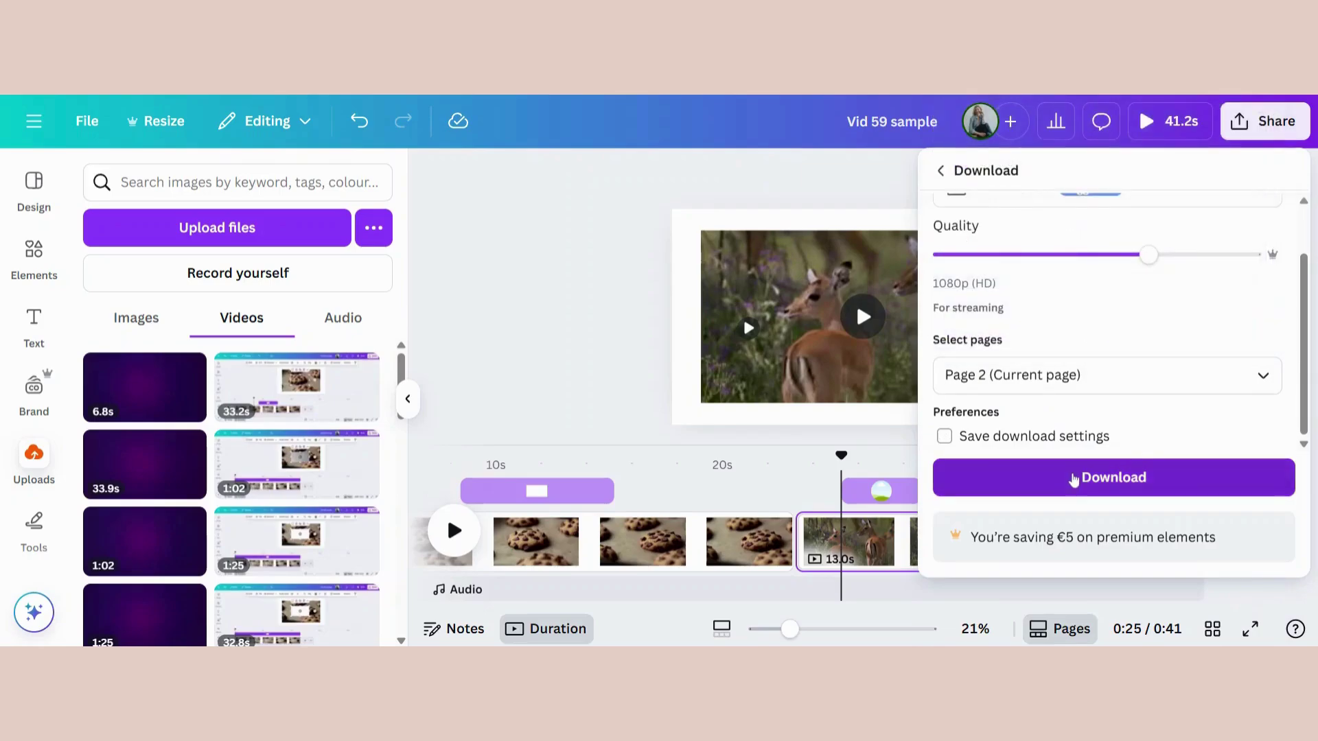
{"action": "left_click", "coordinate": [1073, 479]}
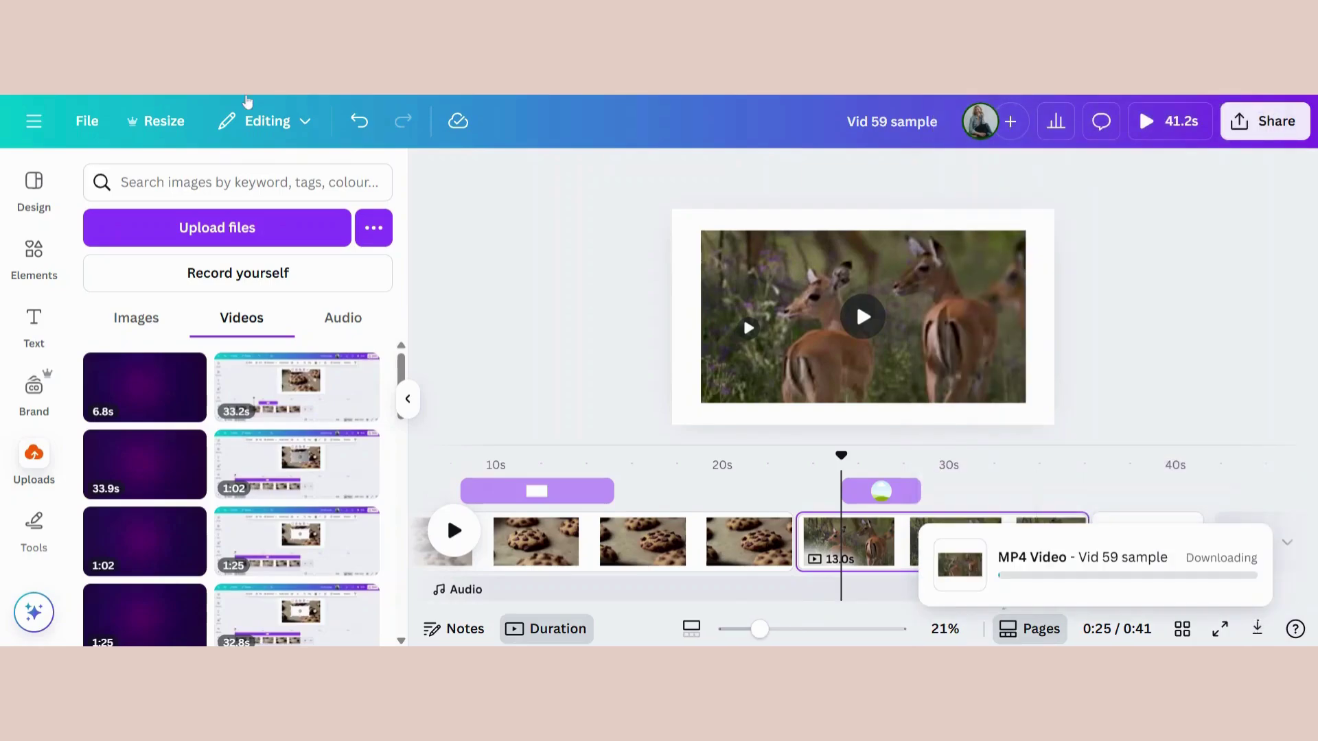